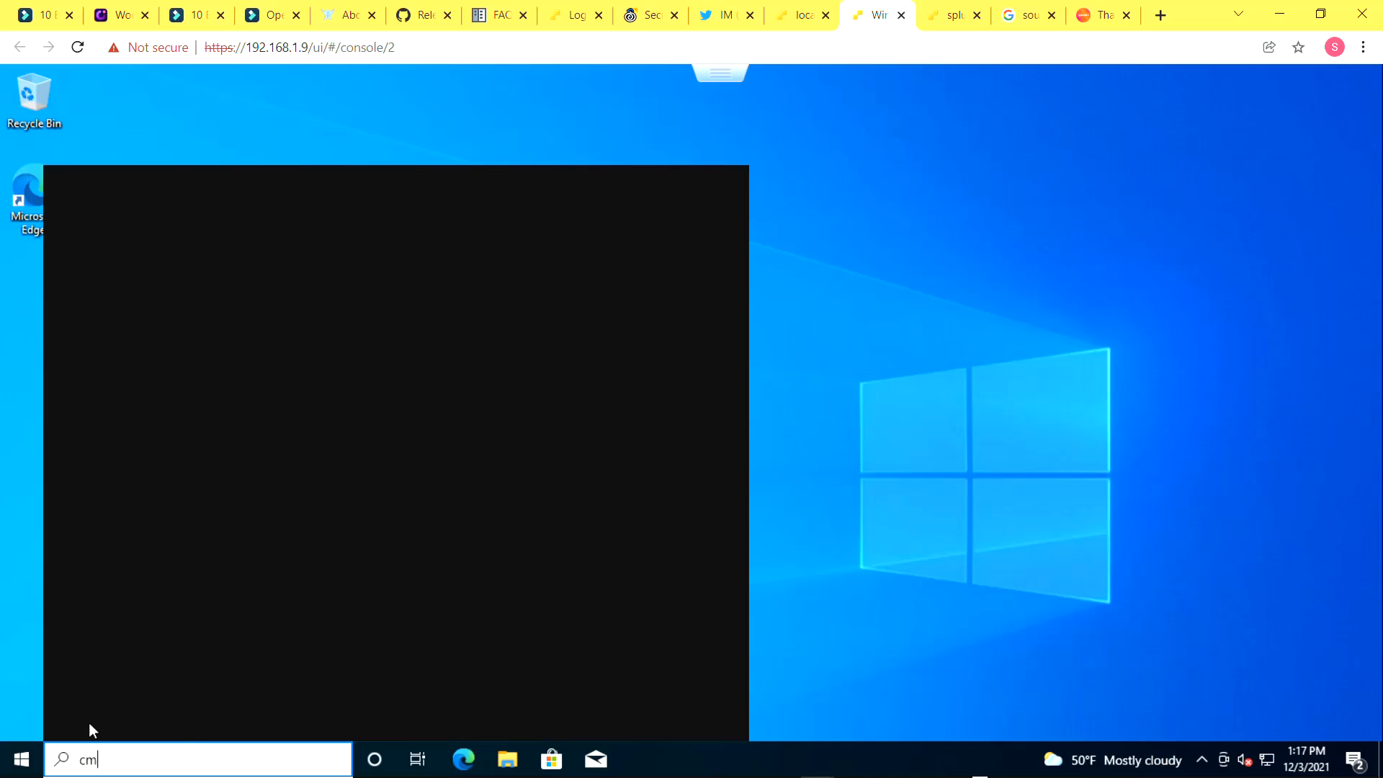
Open Command Prompt and run ipconfig to check the network configuration
type("d")
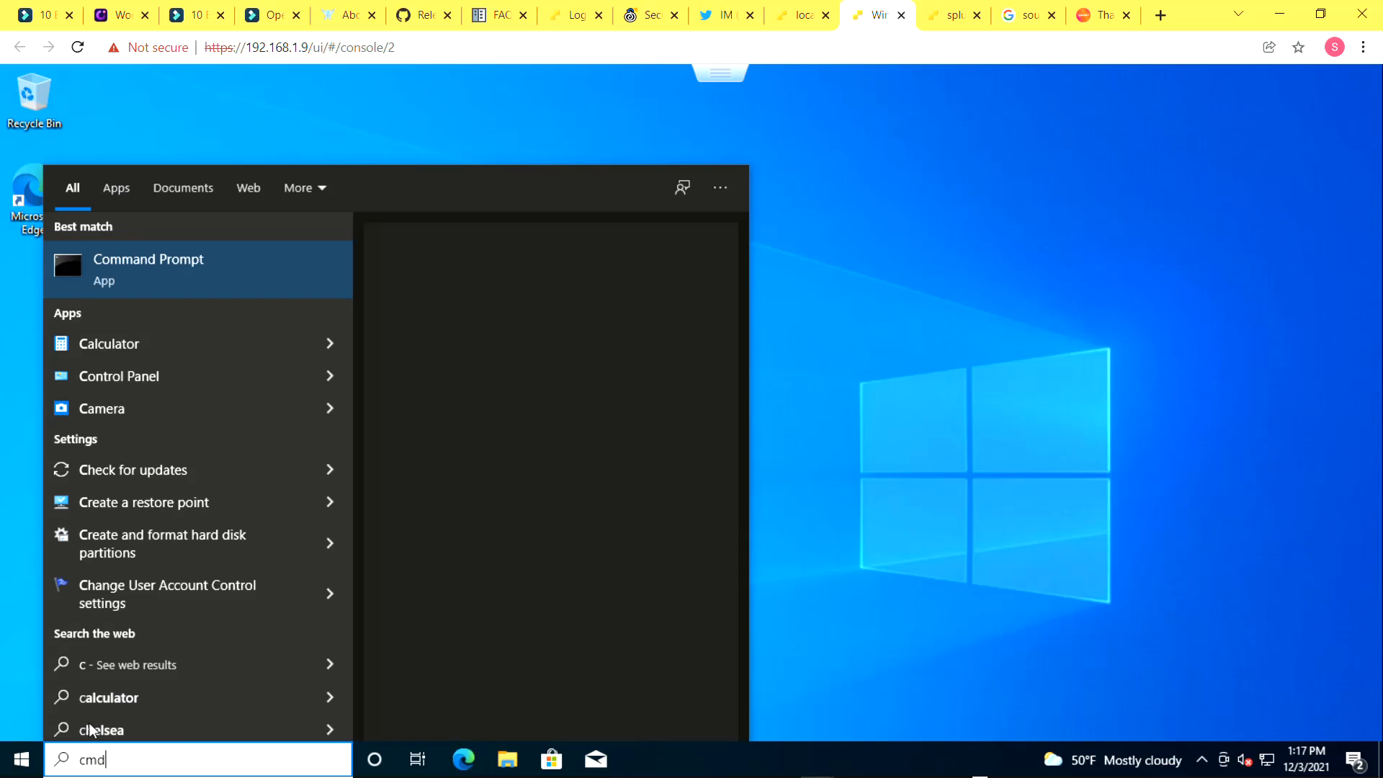
key("Return")
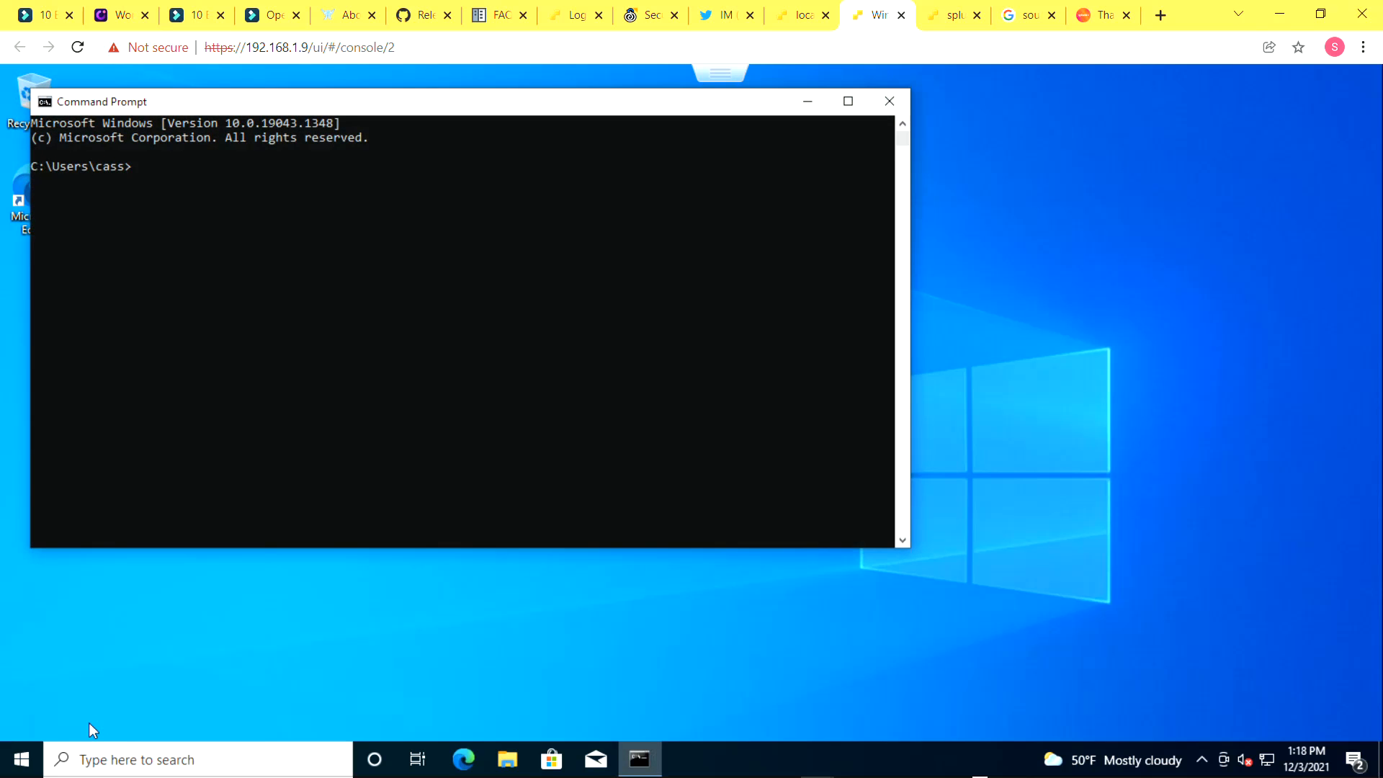
type("ipconfig")
key("Return")
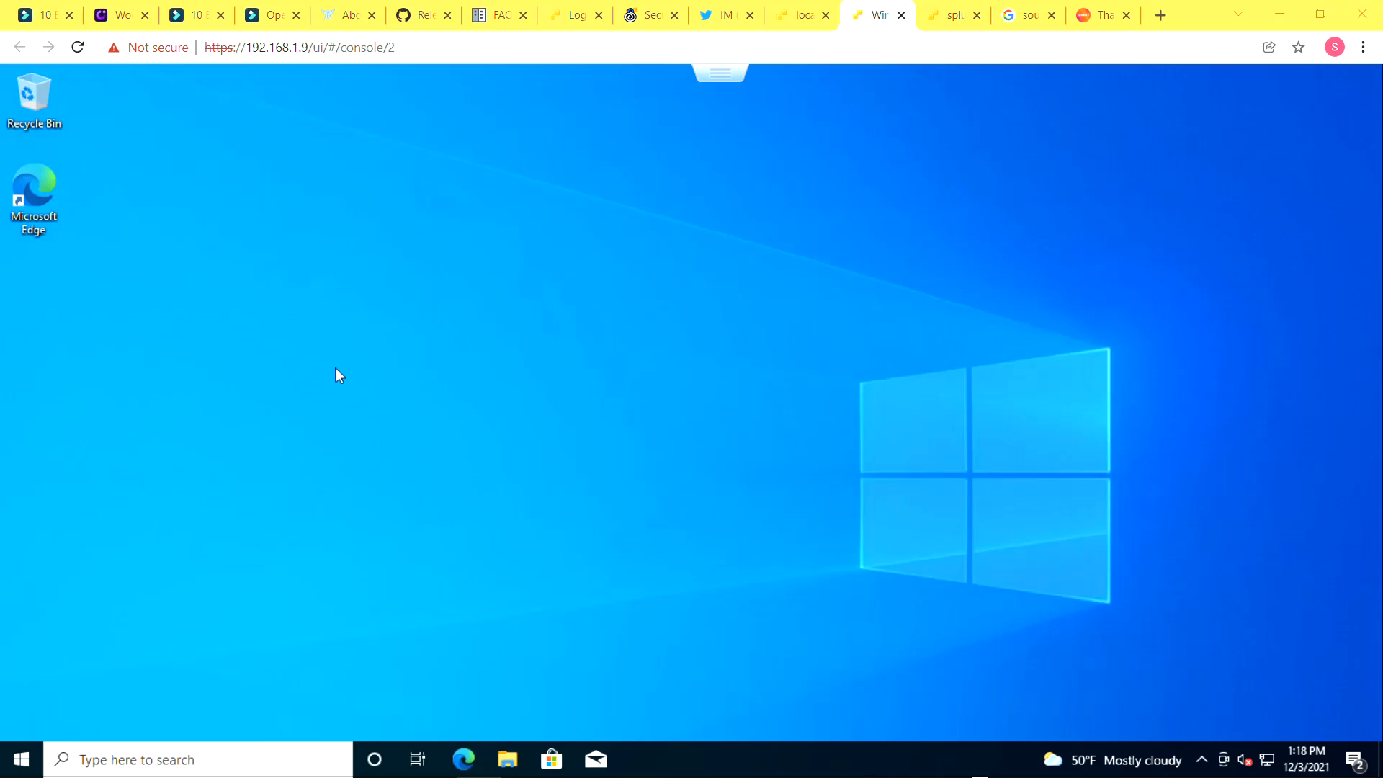
Open the Properties page of This PC from the Start search
left_click(7, 754)
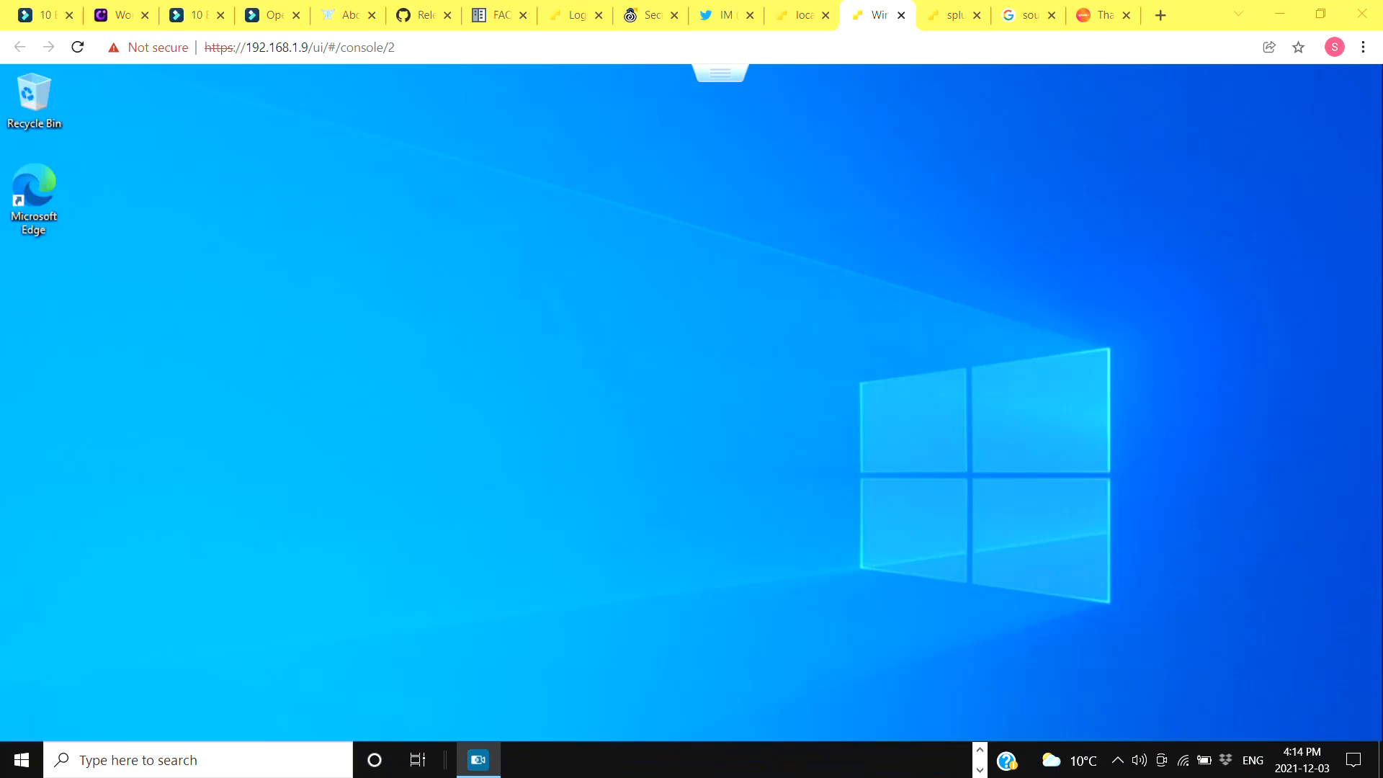
left_click(20, 759)
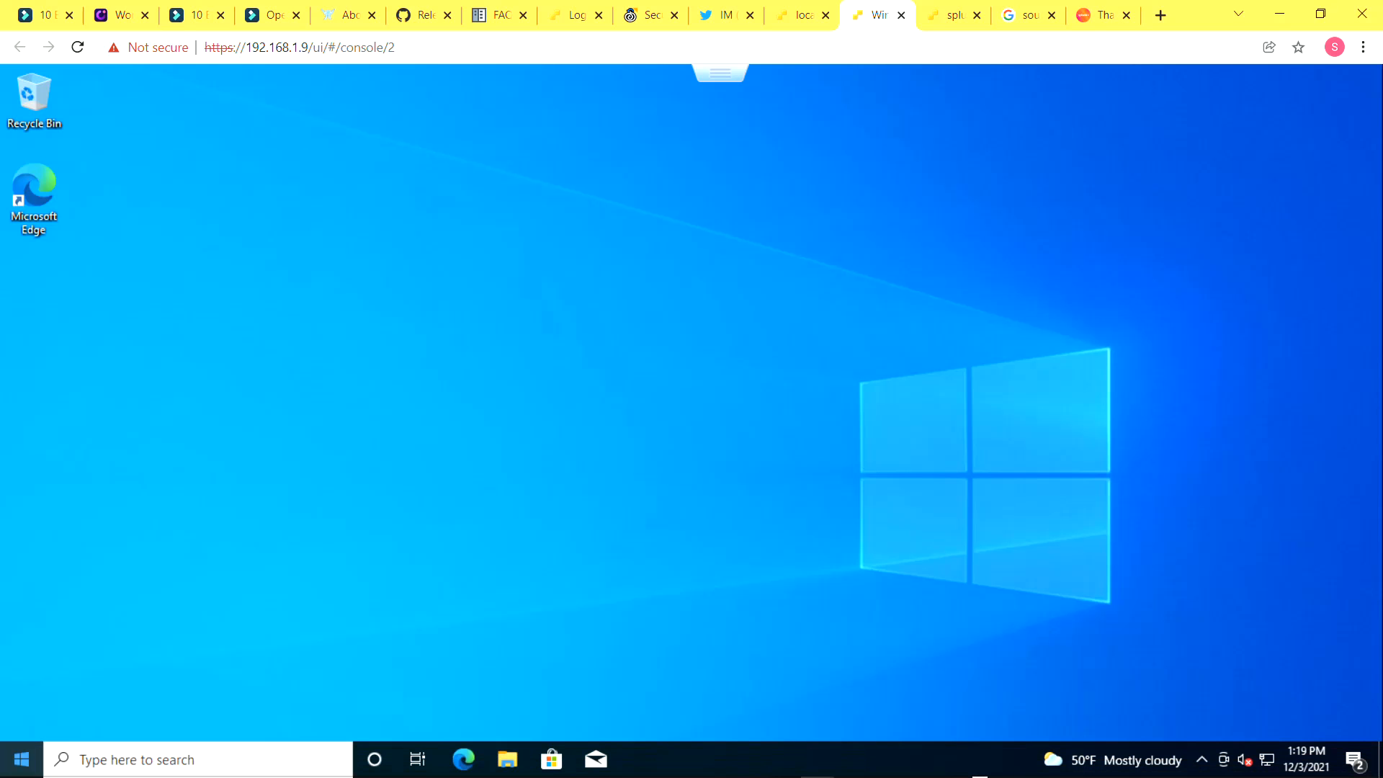
left_click(20, 759)
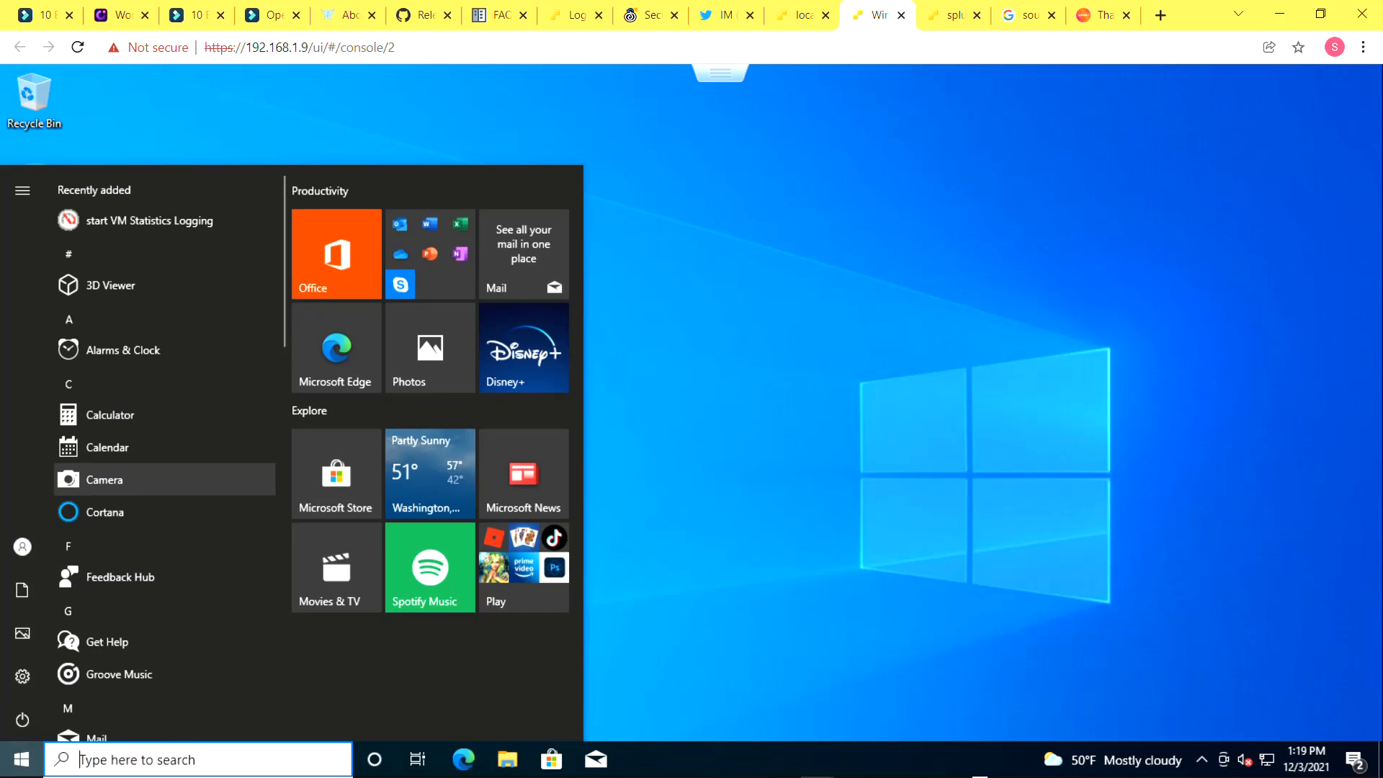
type("this")
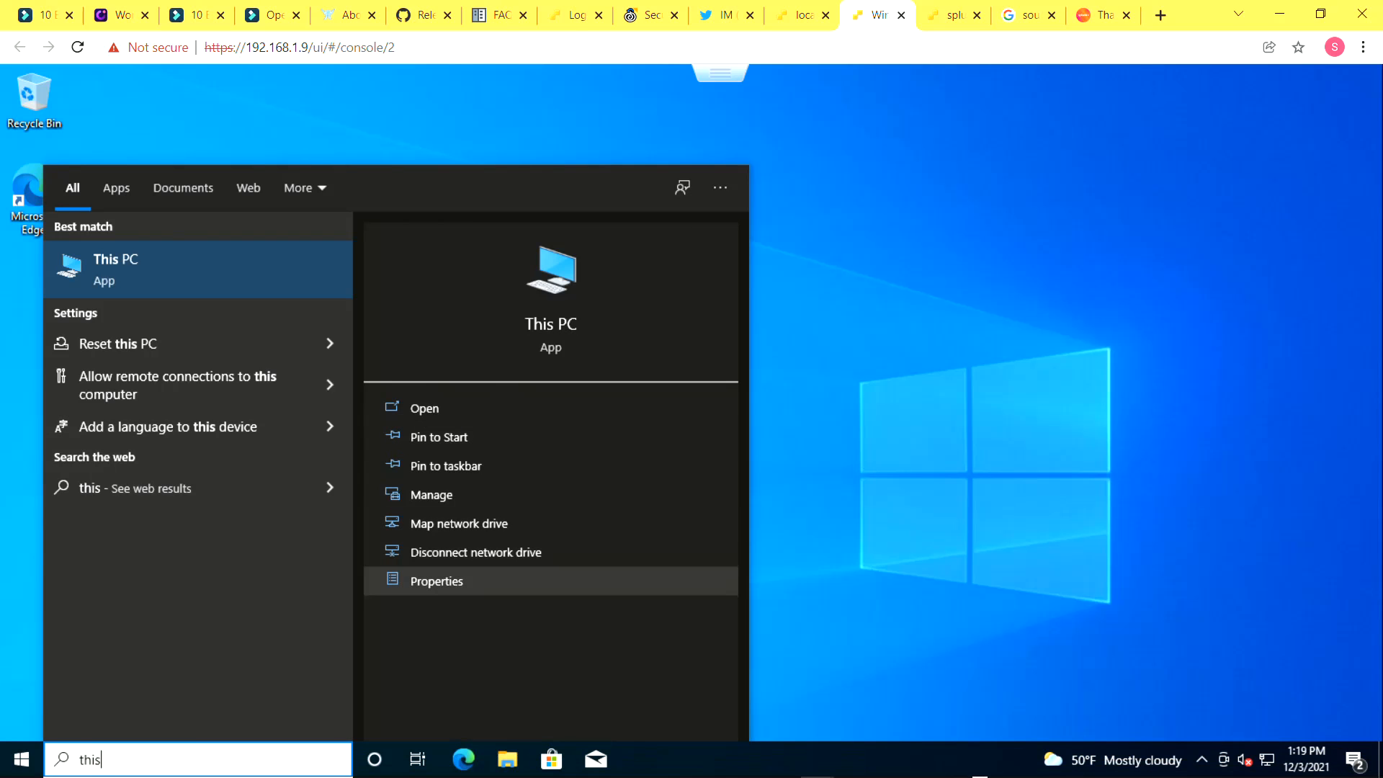
left_click(437, 581)
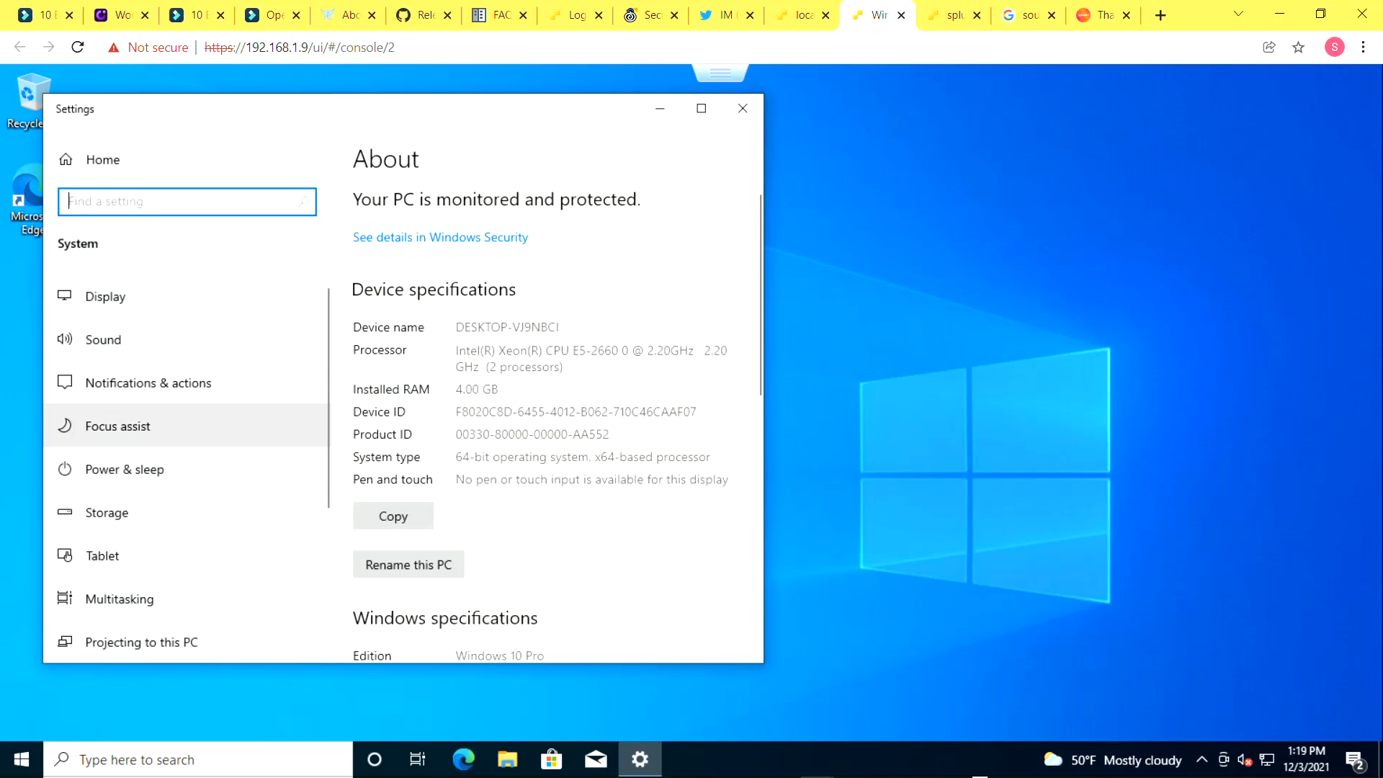
Open System Properties through the advanced rename-this-PC setting on the About page
scroll(117, 426, "down", 4)
left_click(103, 567)
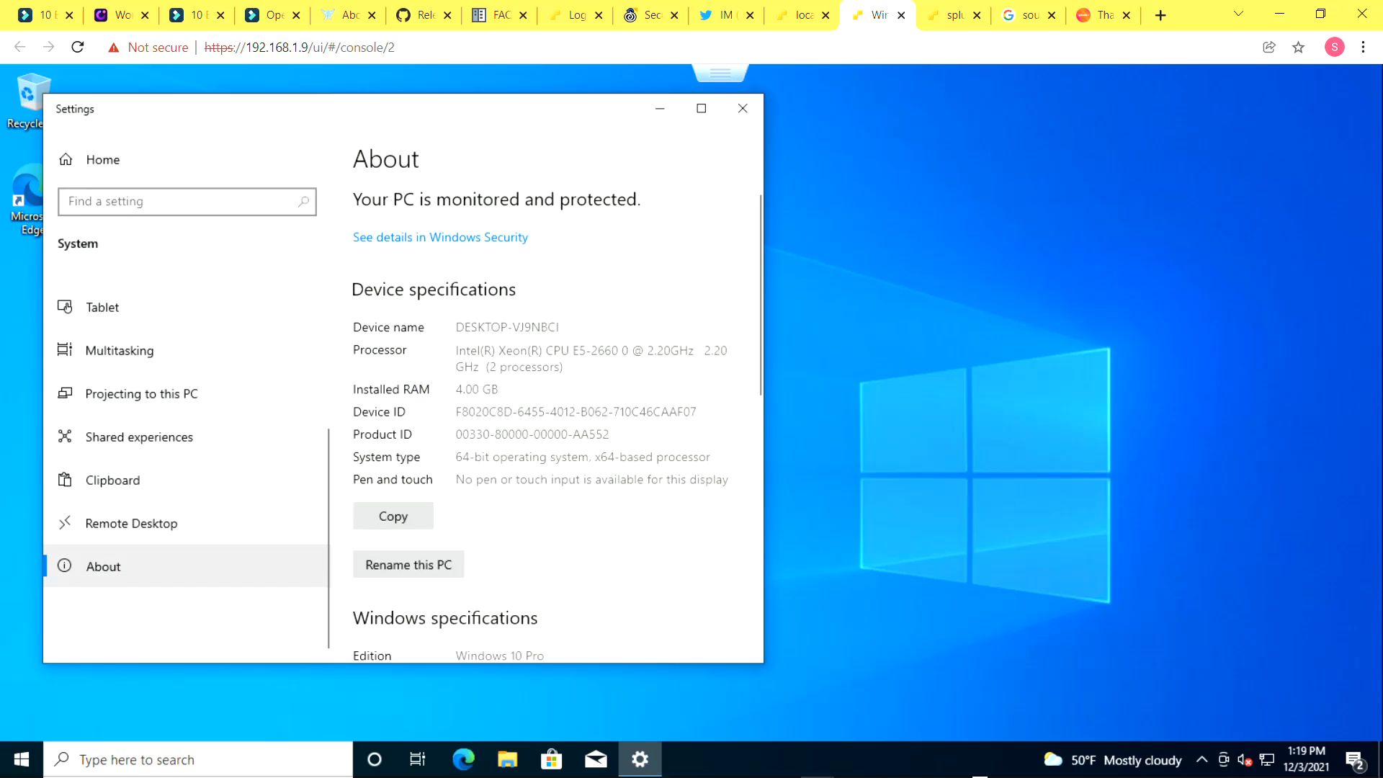
scroll(548, 425, "down", 6)
scroll(547, 425, "down", 1)
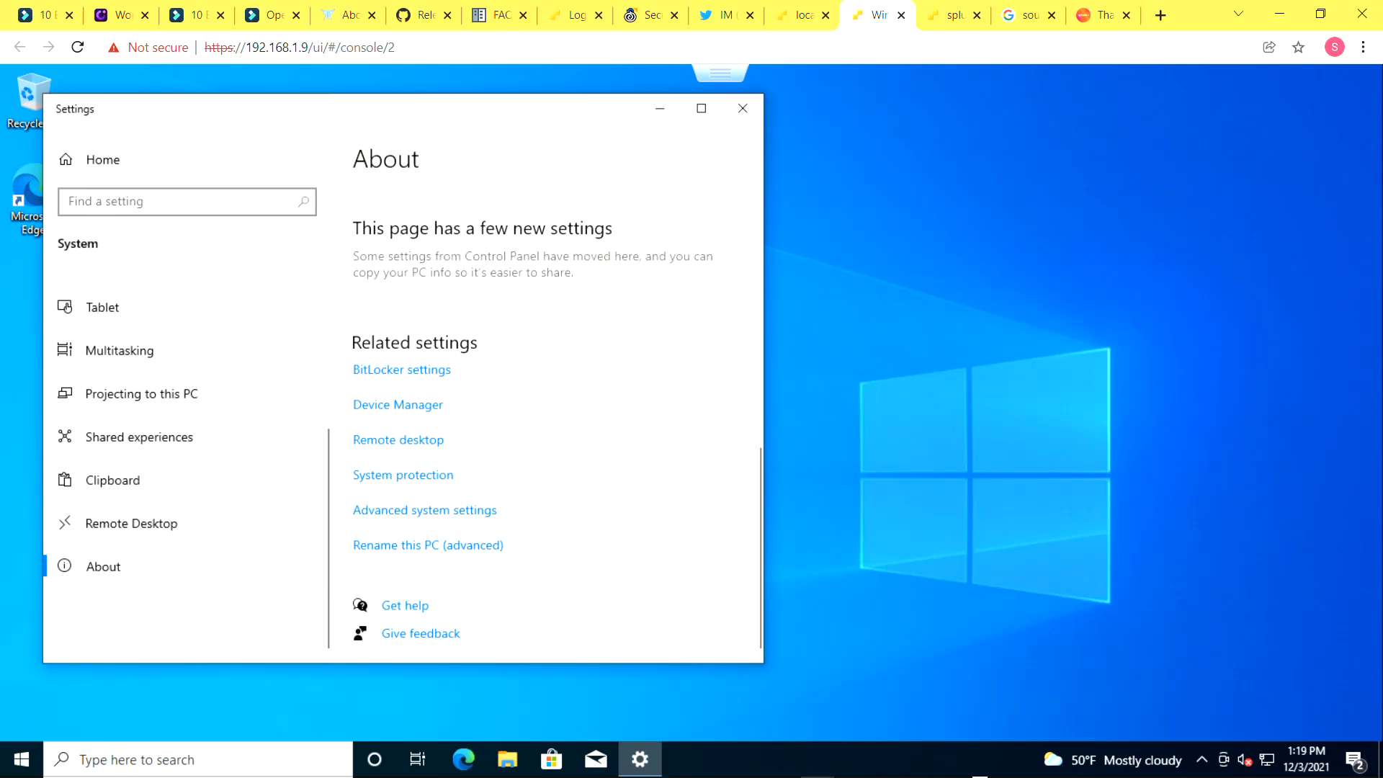
scroll(547, 425, "up", 2)
scroll(547, 425, "down", 1)
scroll(432, 545, "down", 1)
left_click(428, 545)
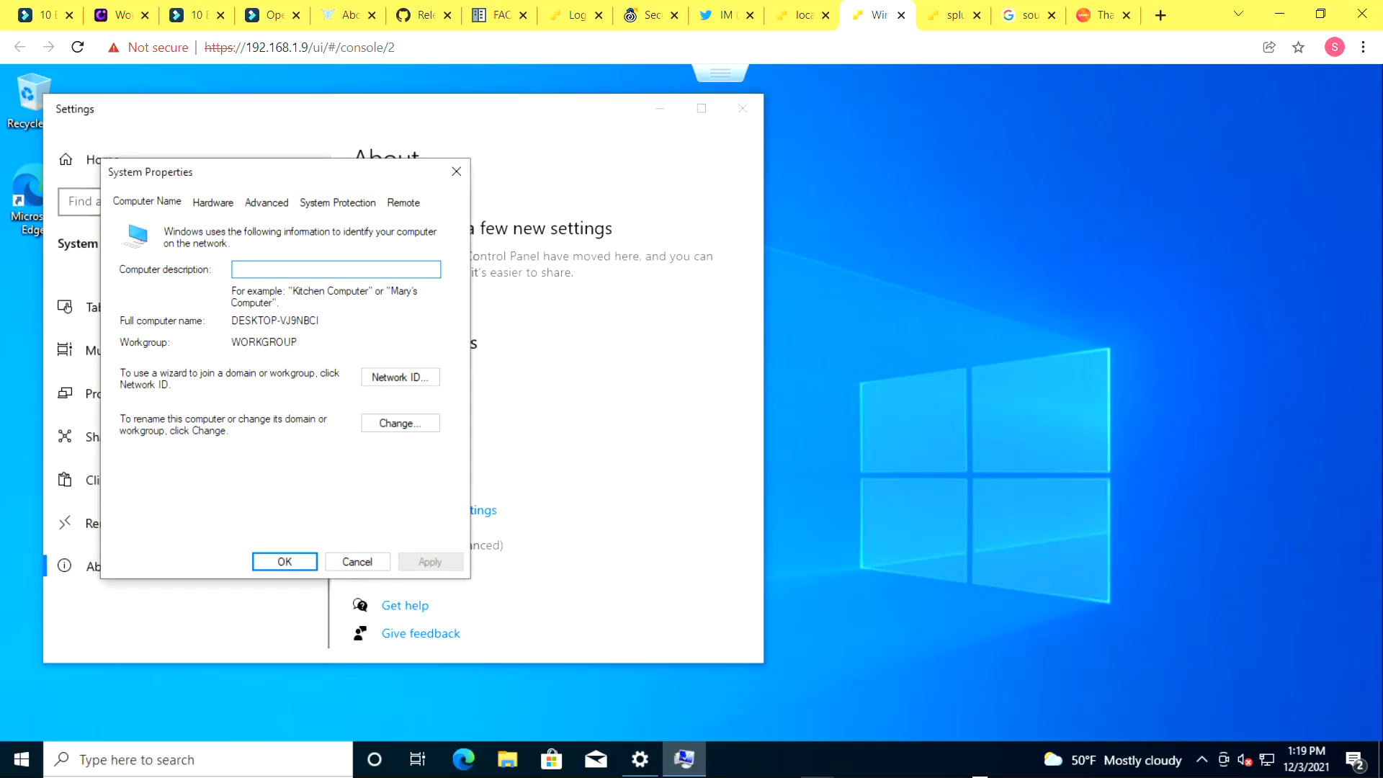
Start the Network ID wizard, choosing a business network that uses a domain, and continue past the requirements
left_click(399, 377)
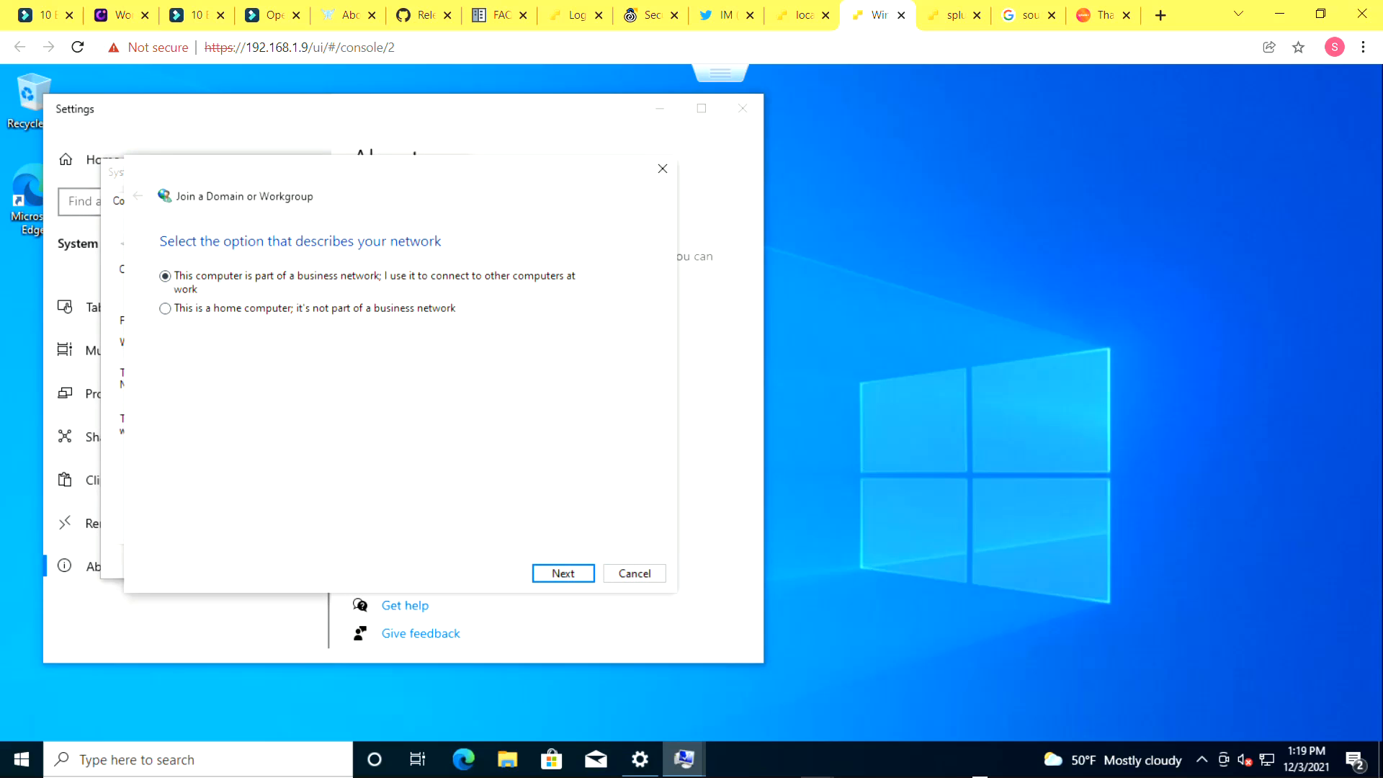
key("Return")
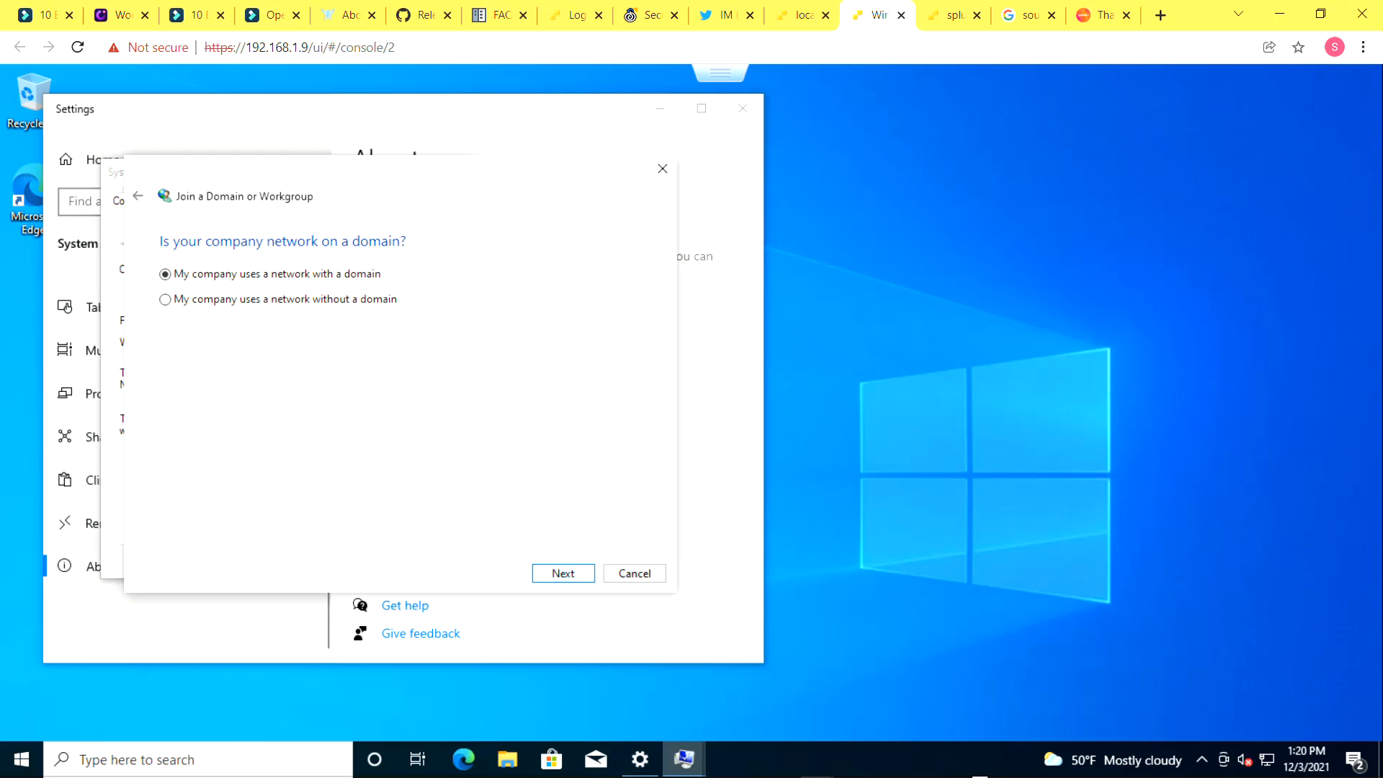
key("Return")
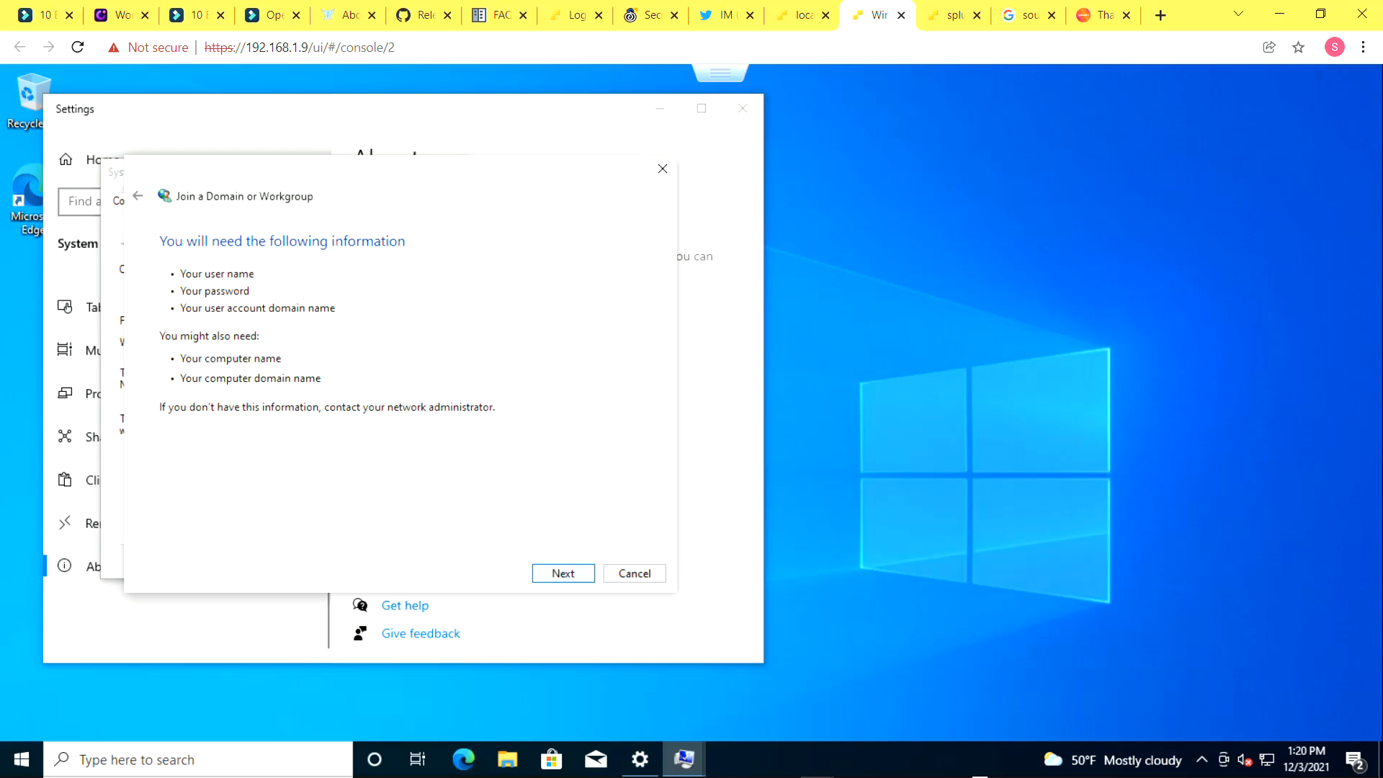
key("Return")
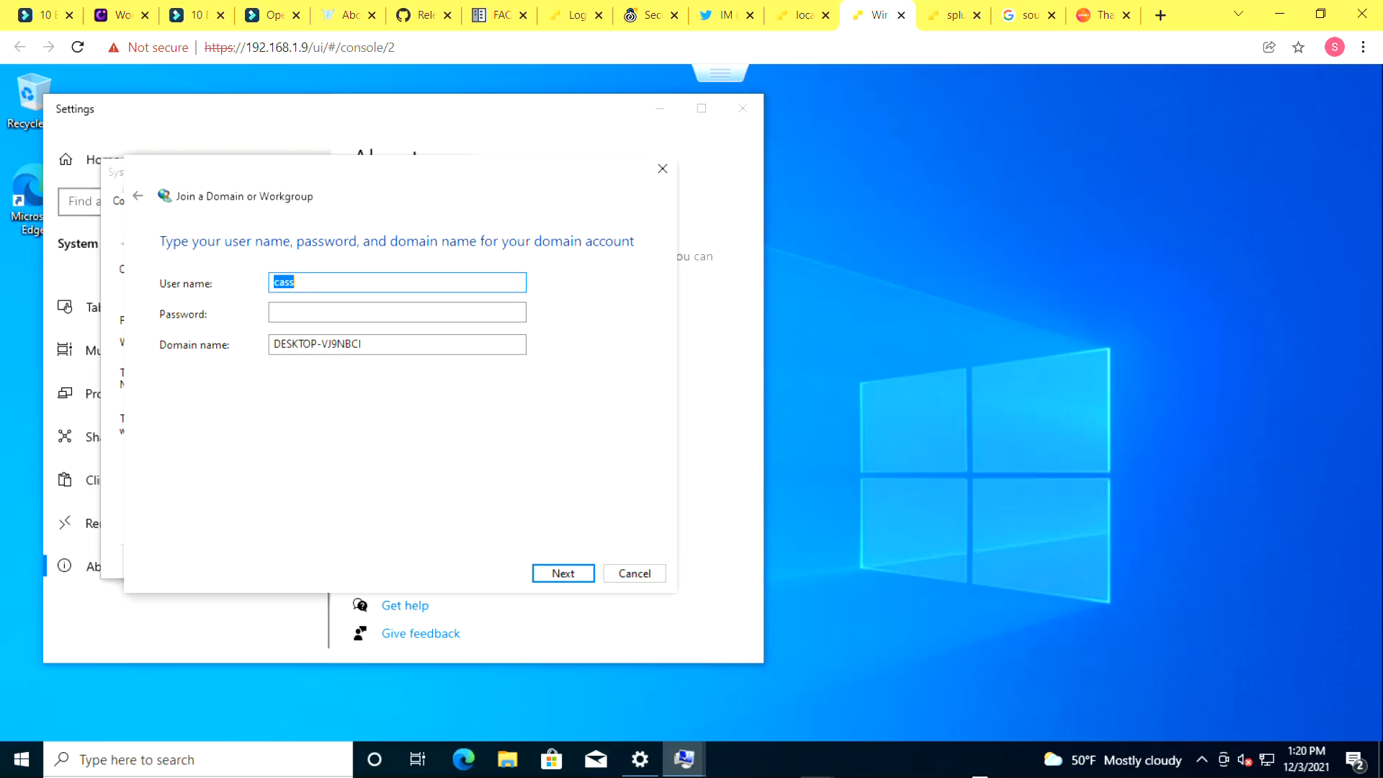
Enter the Administrator user name, its account password and domain HOMELAB.LOCAL for the domain account
left_click(296, 283)
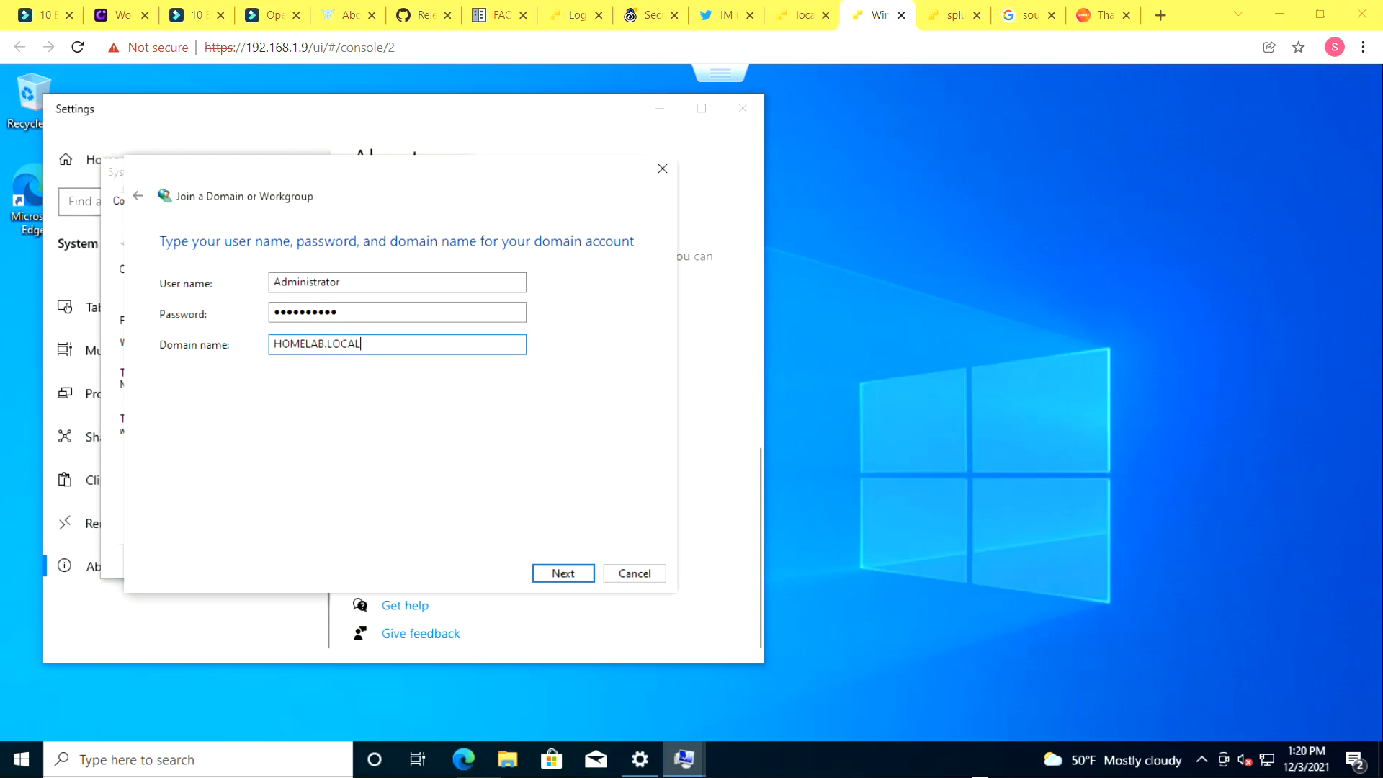
key("Return")
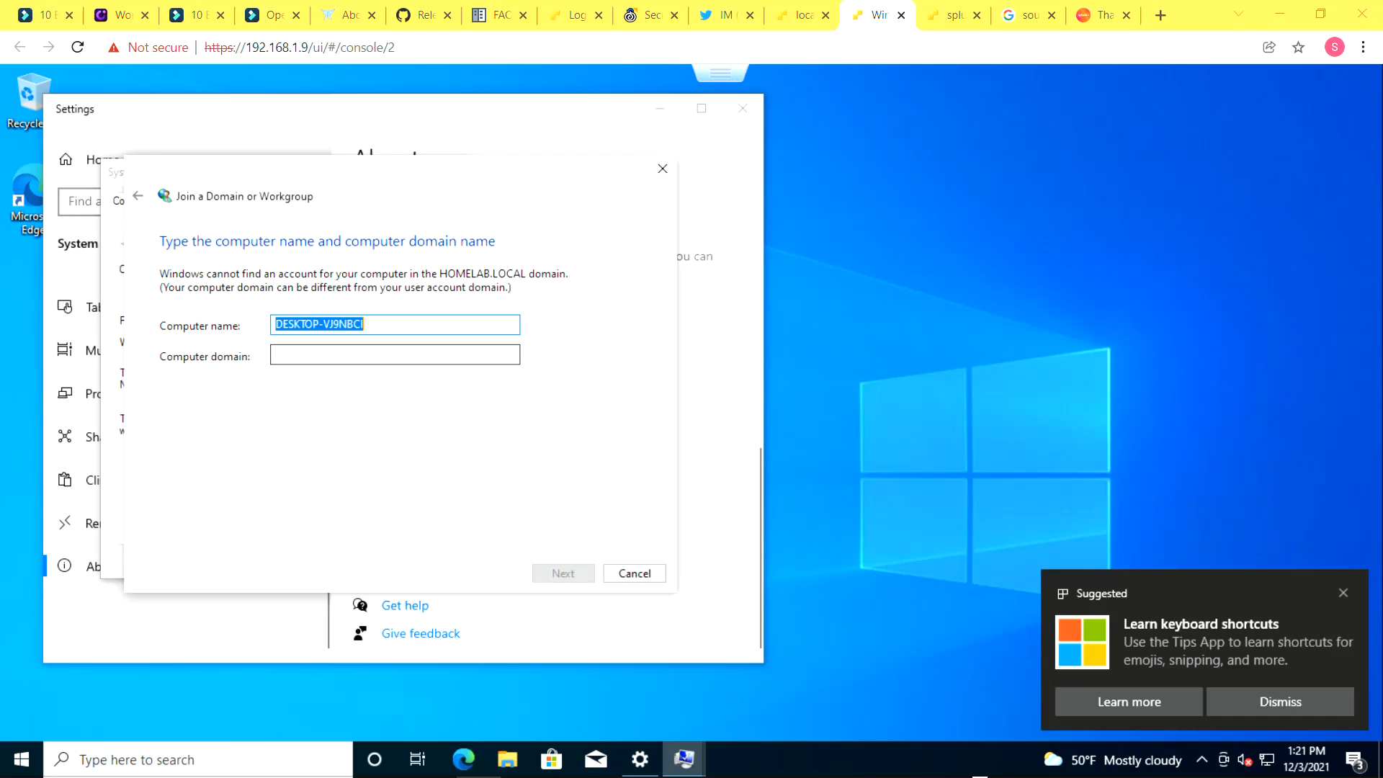
Set the computer name to WS10 and the computer domain to HOMELAB.LOCAL, then continue
left_click(369, 325)
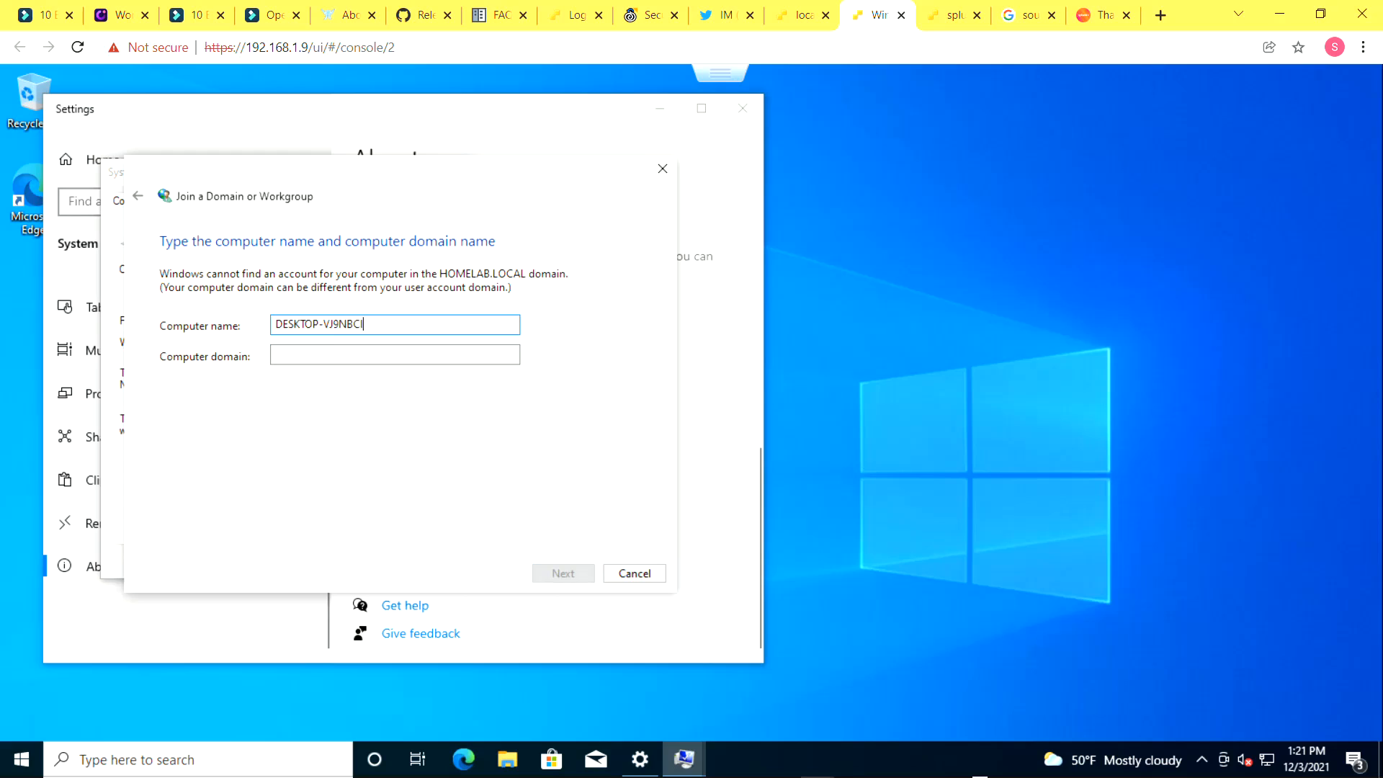
key("ctrl+a")
type("WS10")
left_click(394, 355)
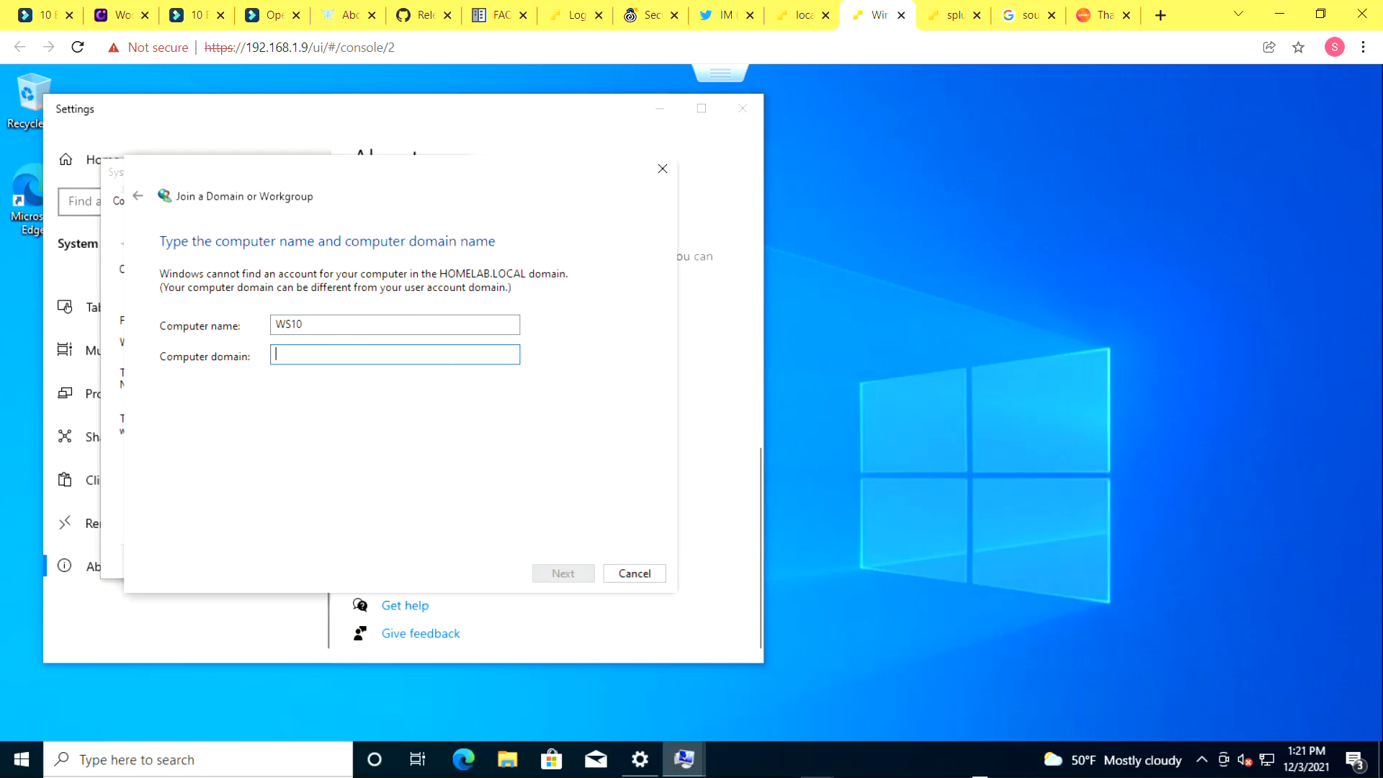
type("HOMELAB.LOCAL")
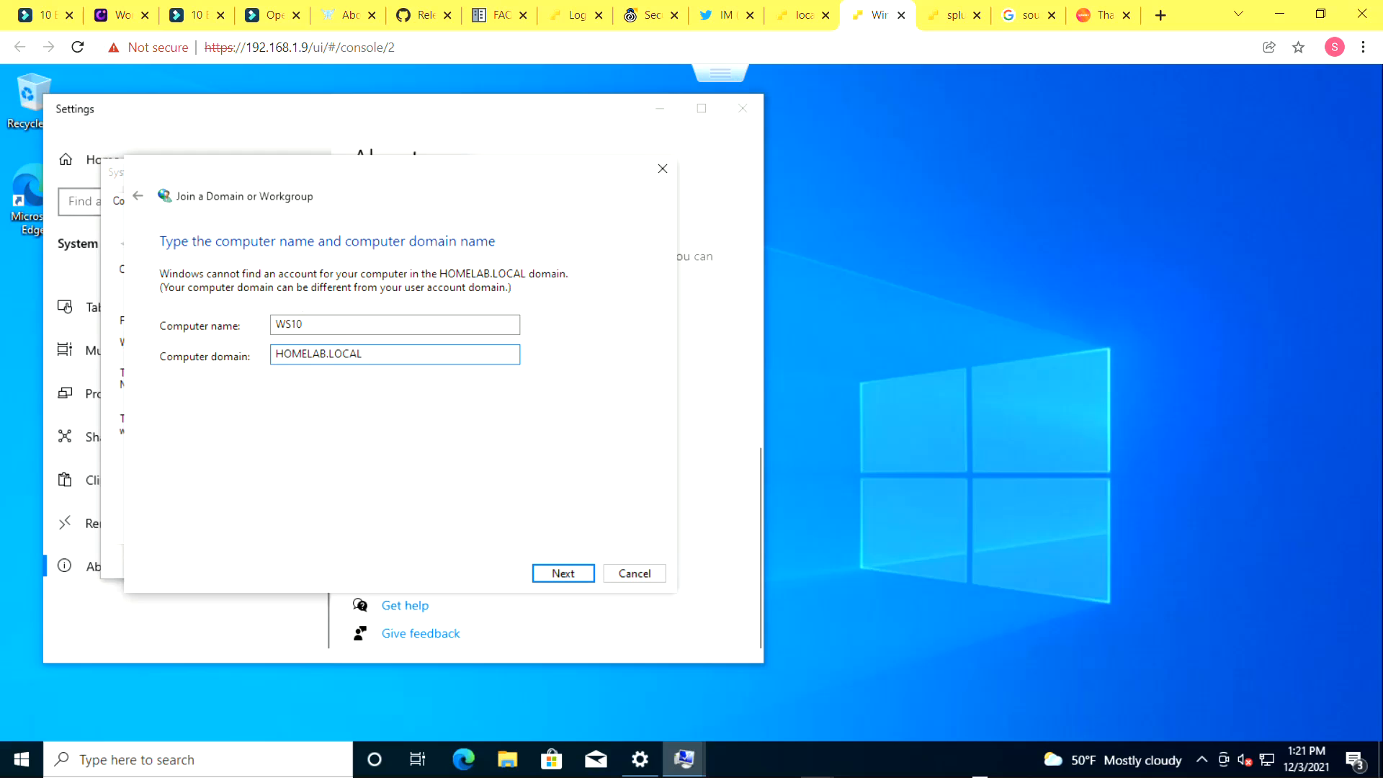
key("Tab")
key("Return")
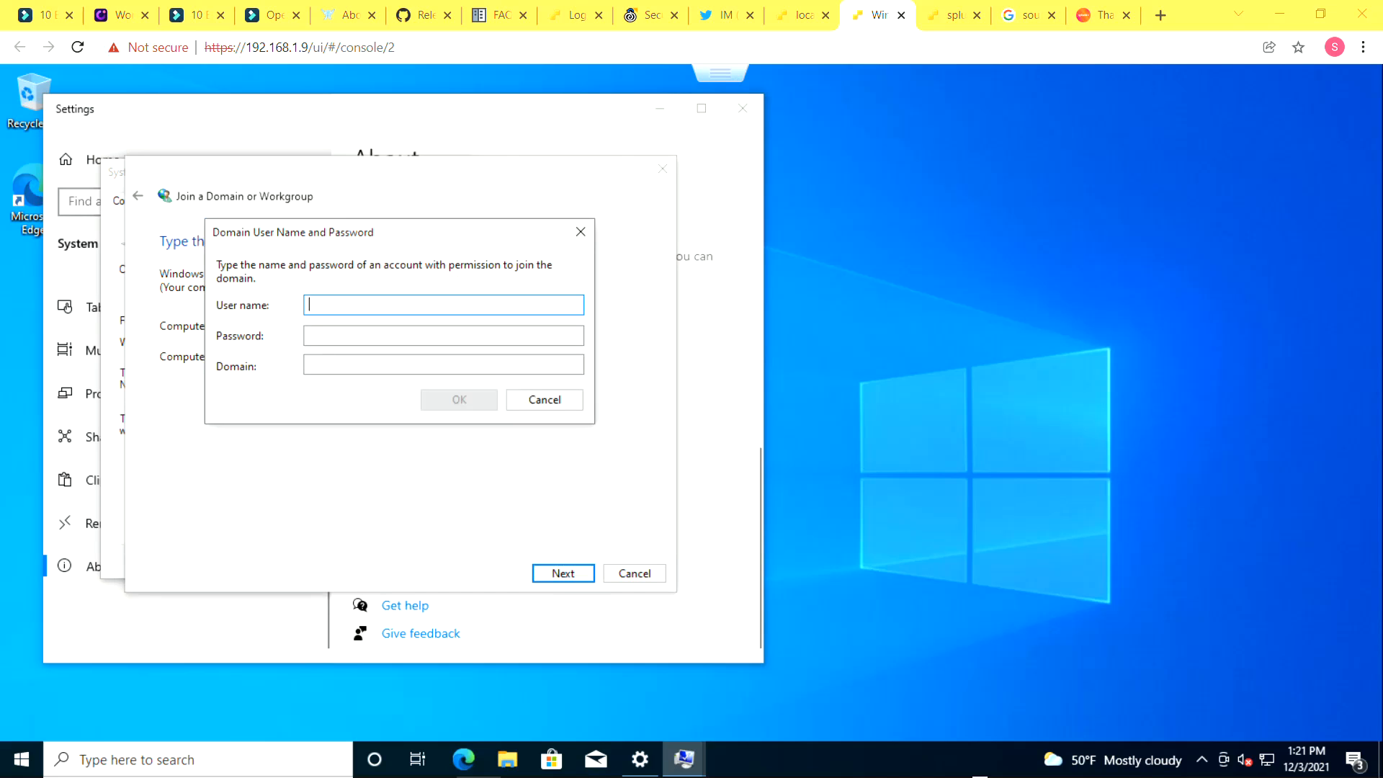
Authorise the domain join with user Administrator, the account password and domain HOMELAB.LOCAL
type("Administ")
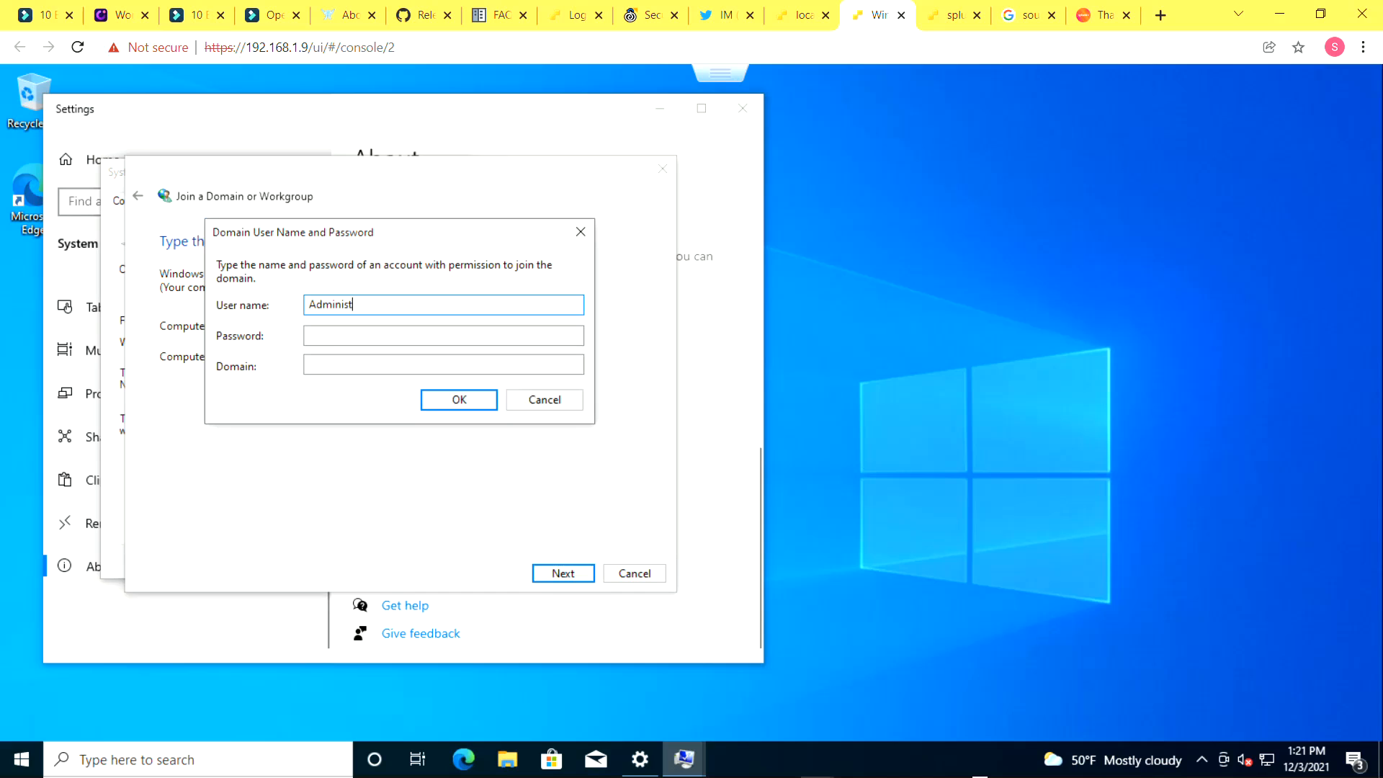
type("rator")
key("Tab")
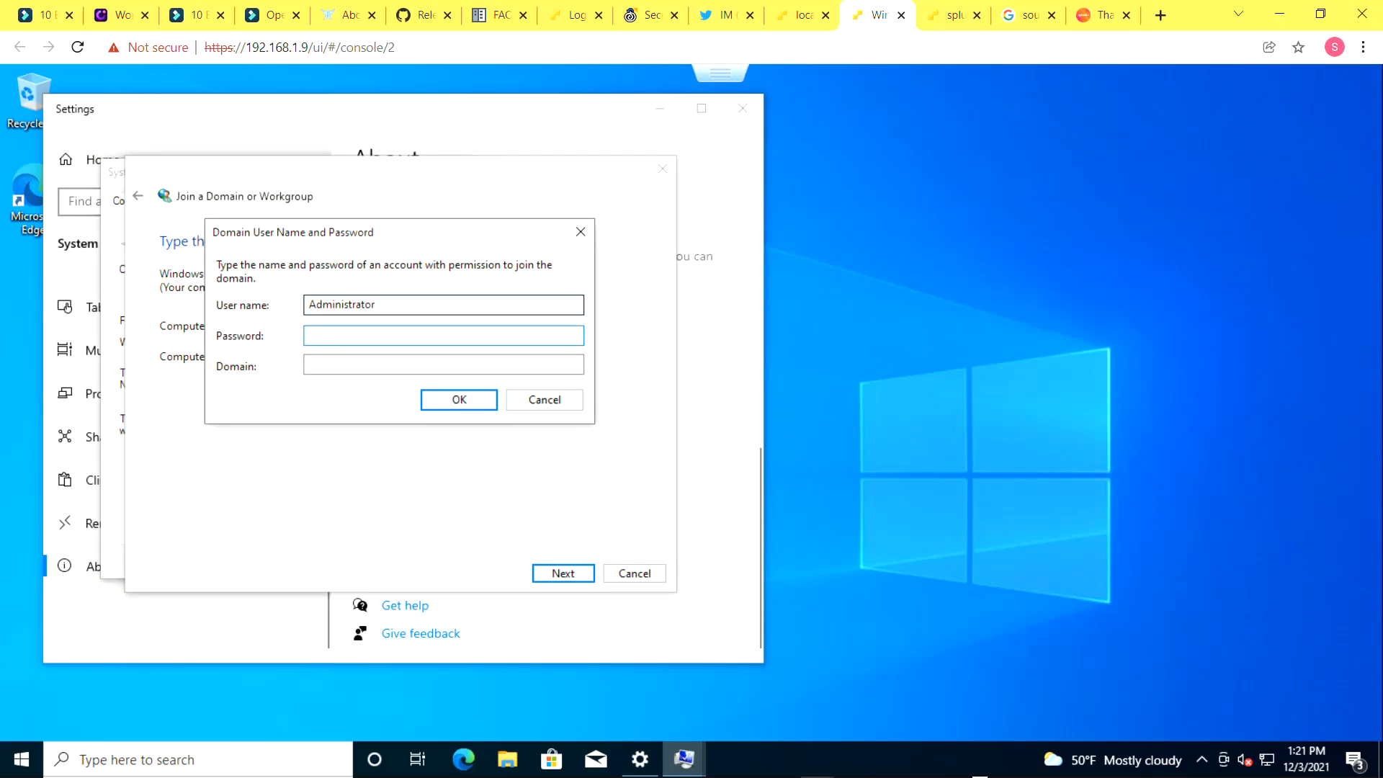
type("Password1!")
key("Tab")
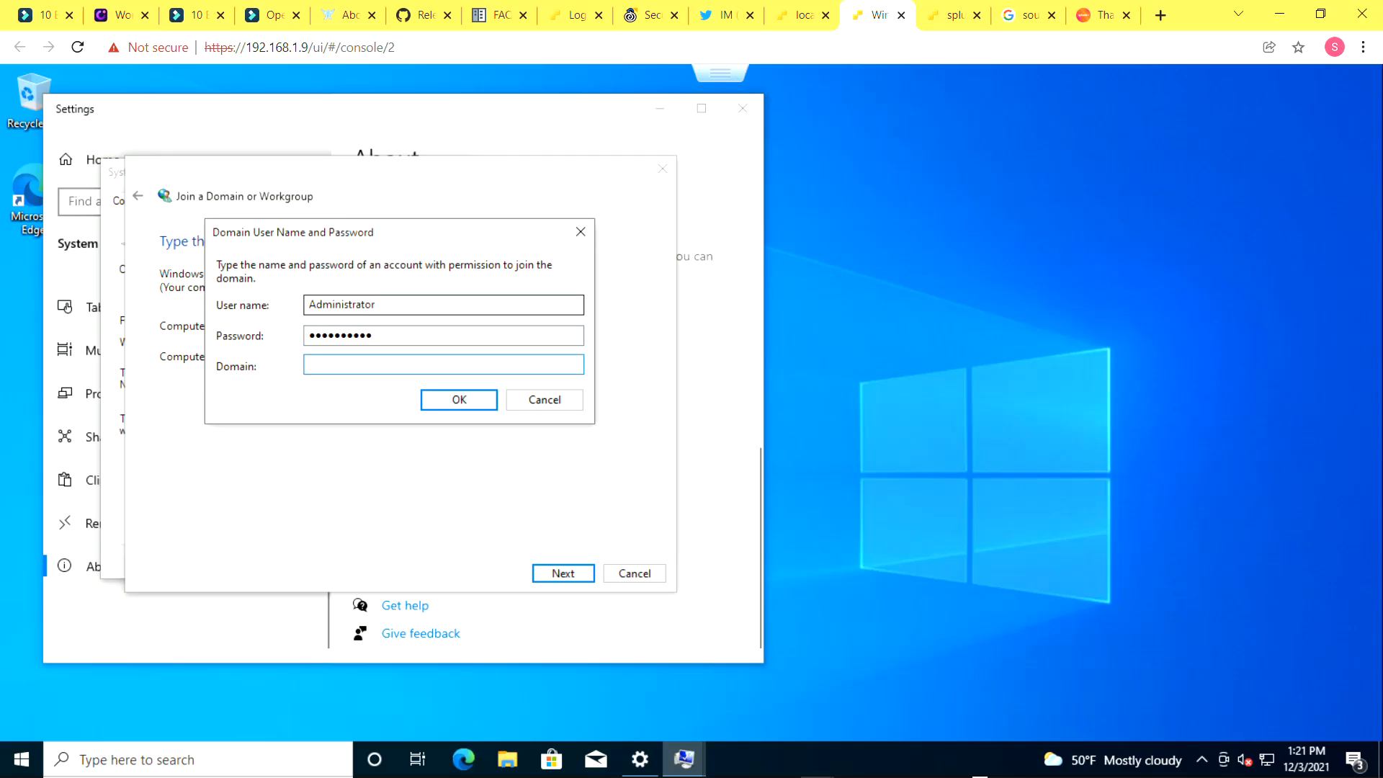
type("HOMELAB.LOCAL")
key("Return")
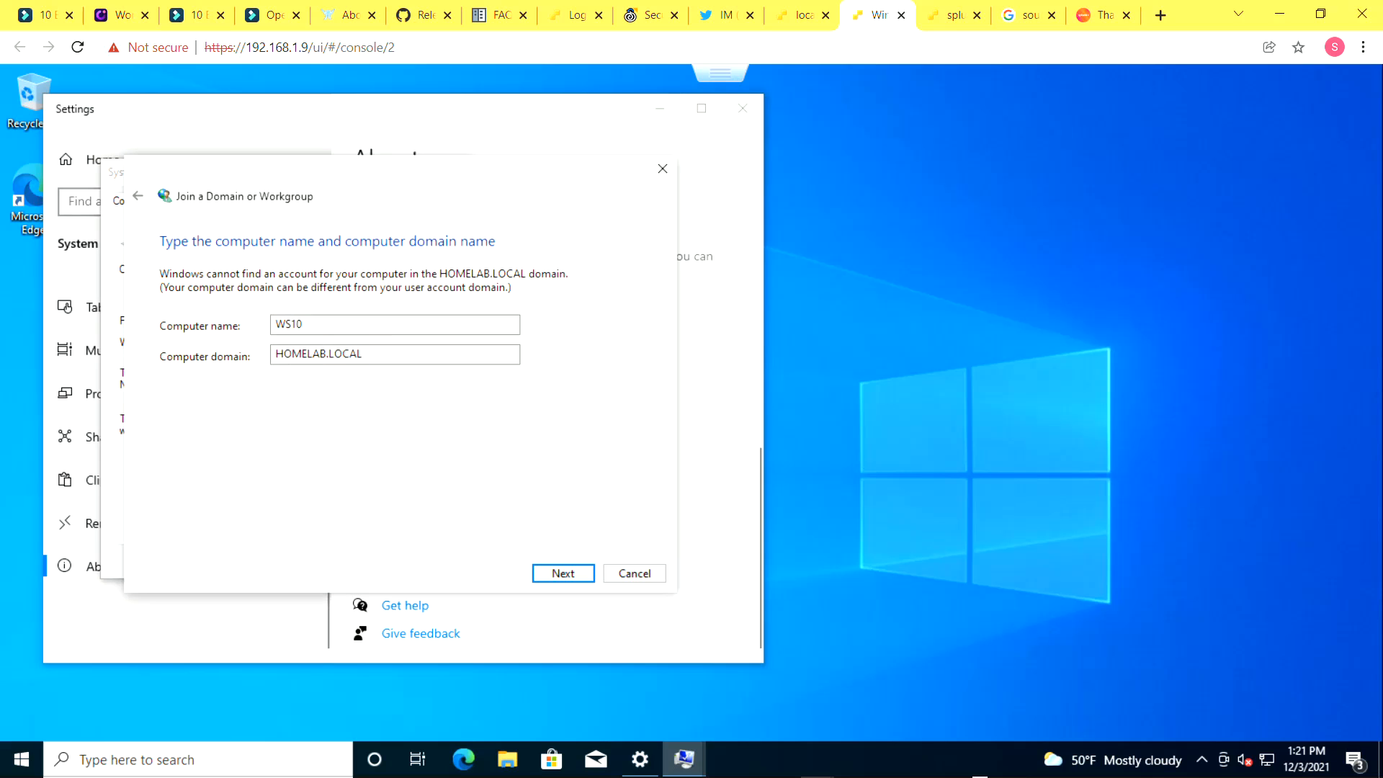
Finish the domain join wizard, close System Properties and restart the computer now
key("Return")
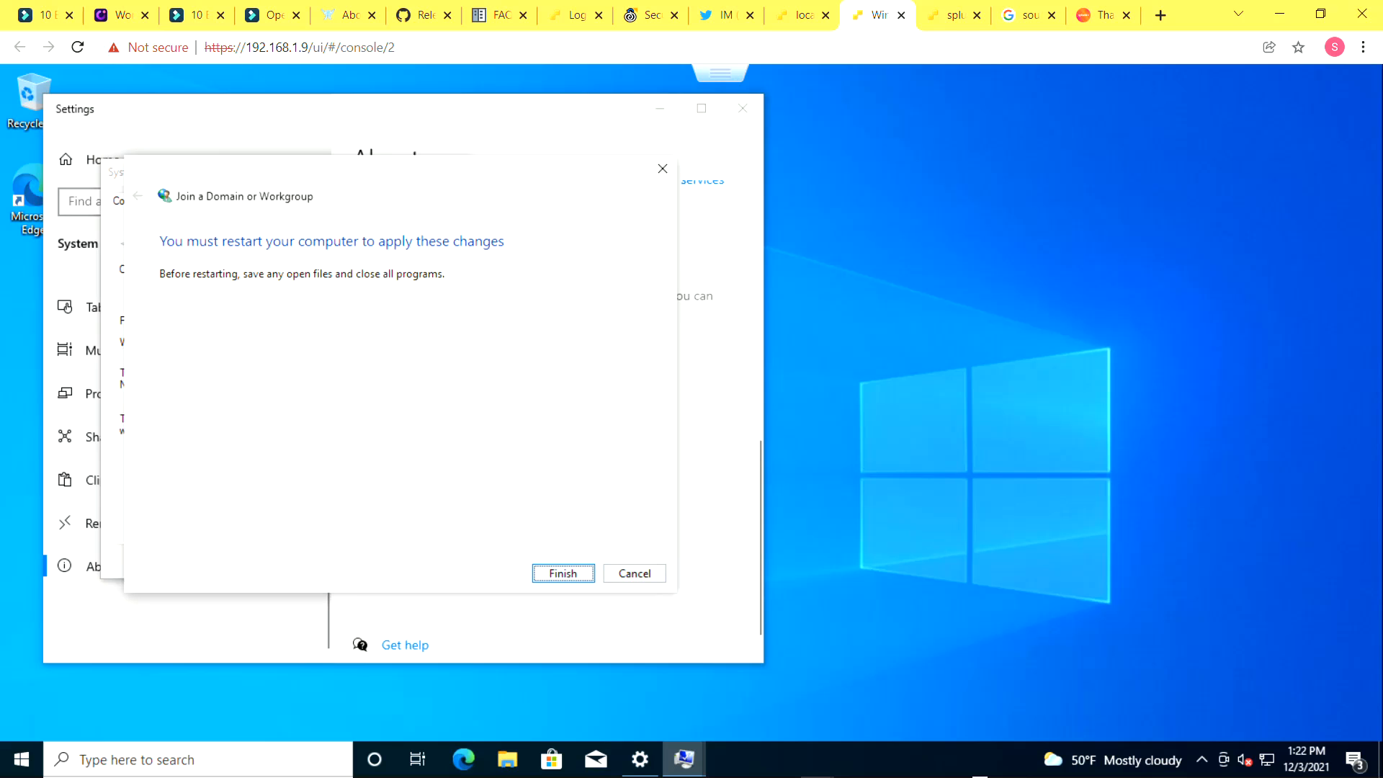
key("Return")
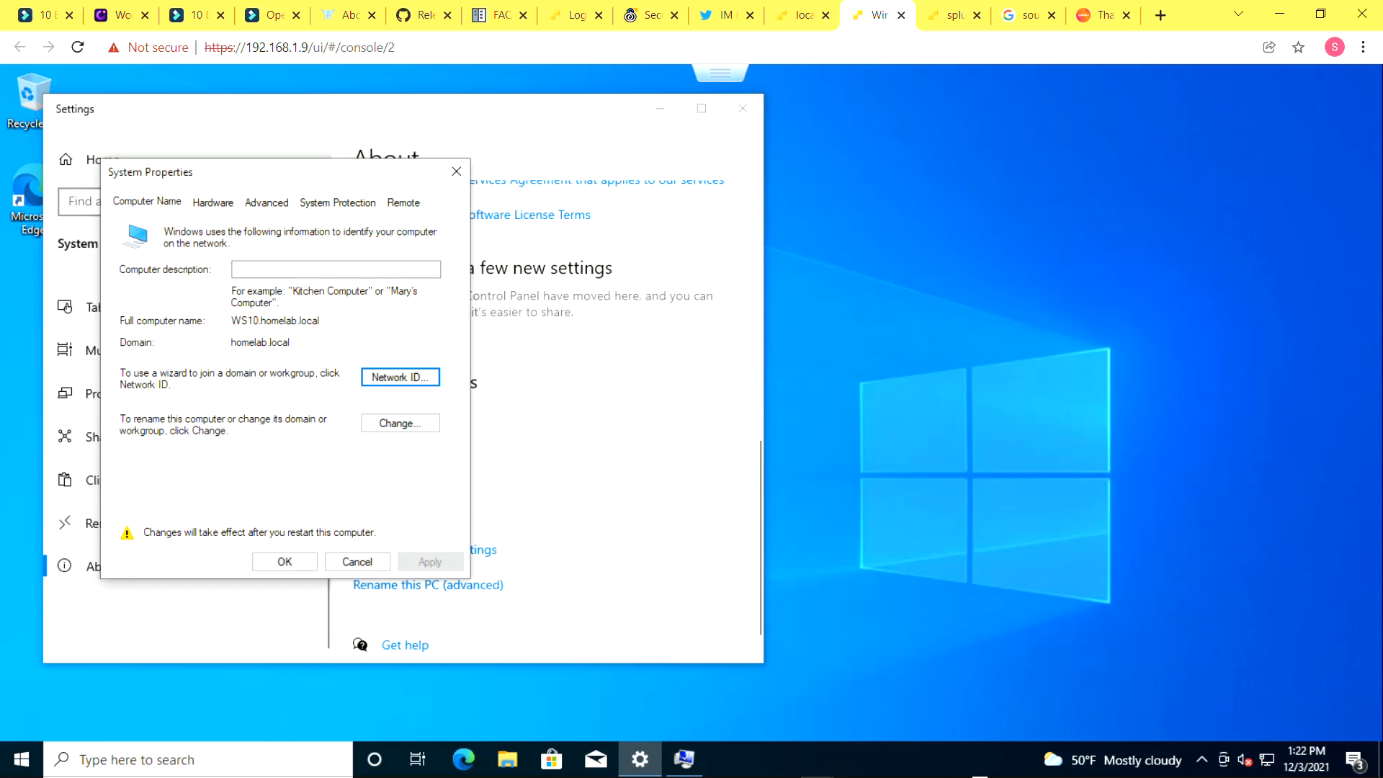
left_click(285, 562)
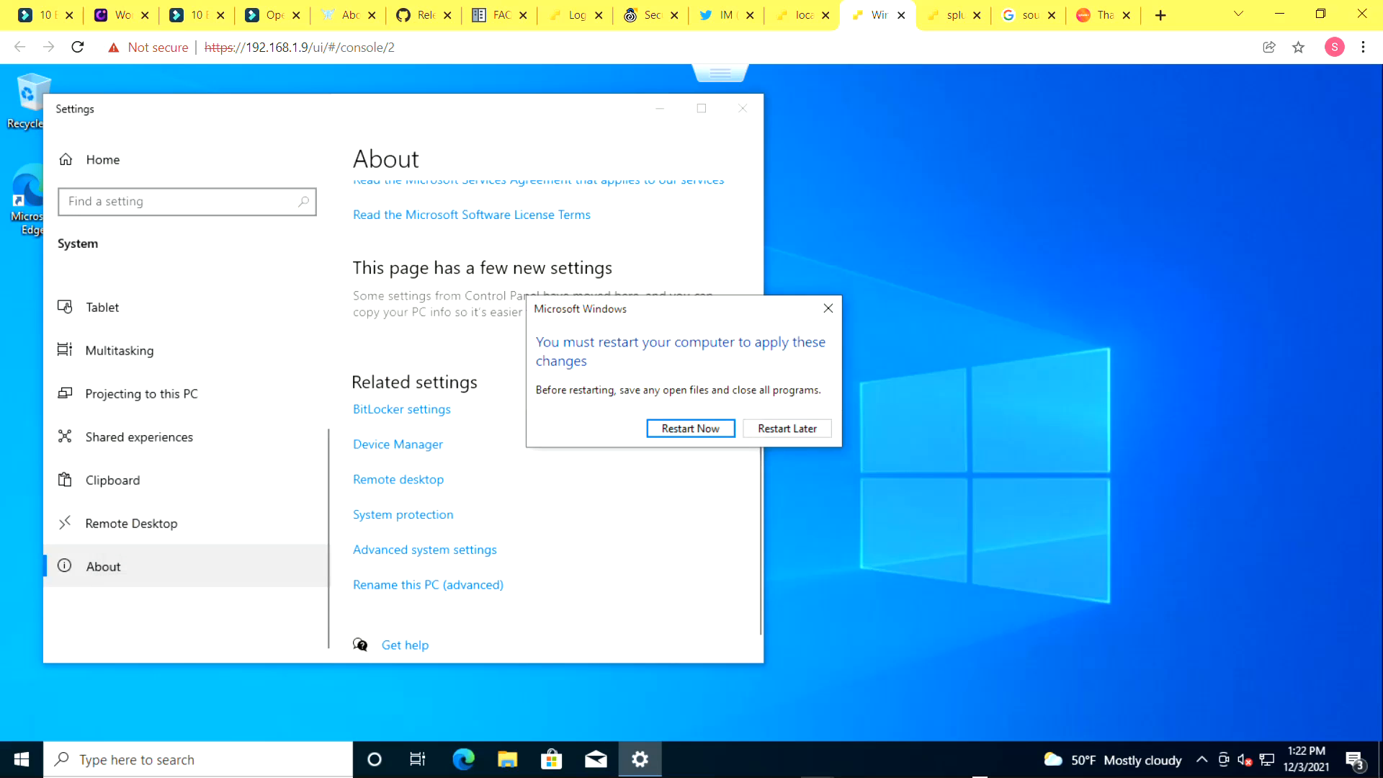
left_click(691, 429)
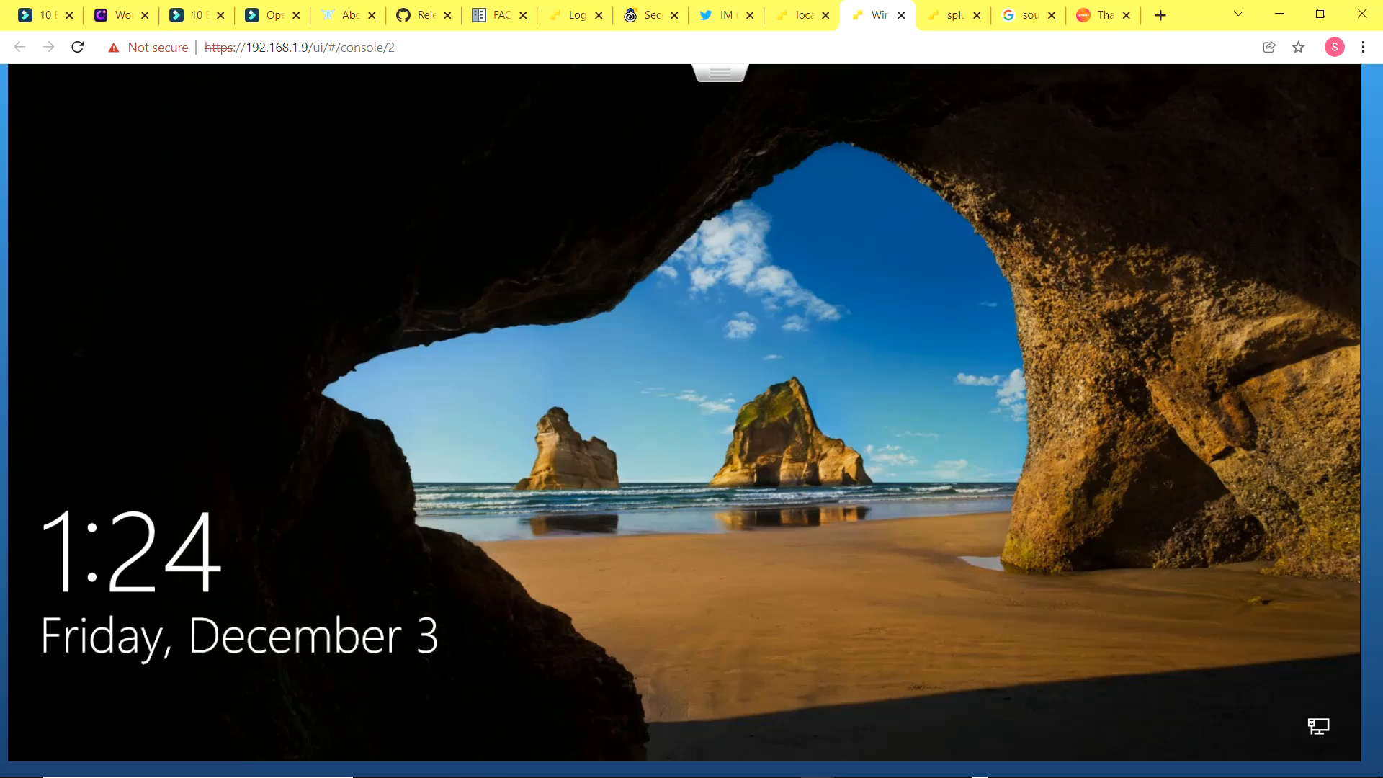
Bring up the Windows sign-in screen from the locked VM console
left_click(709, 74)
mouse_move(764, 135)
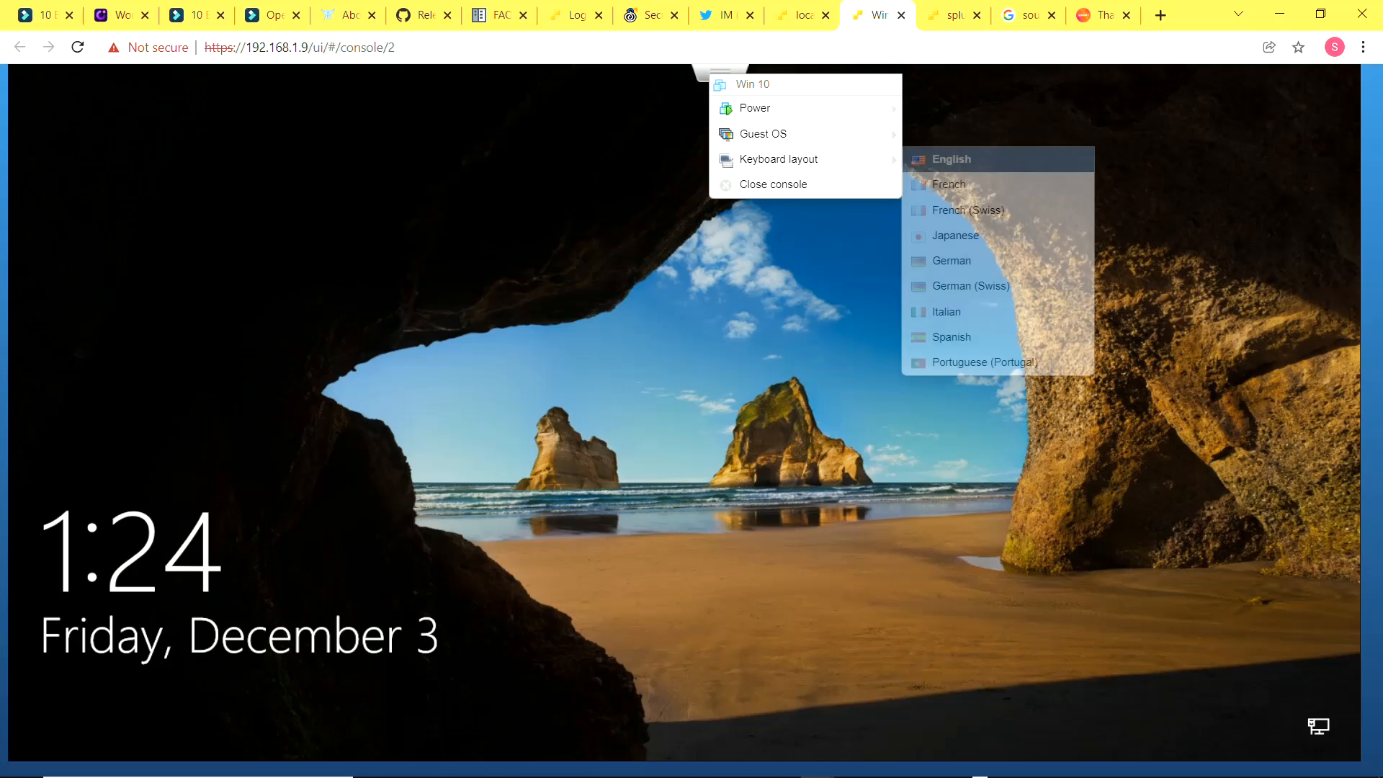
mouse_move(959, 191)
left_click(1152, 191)
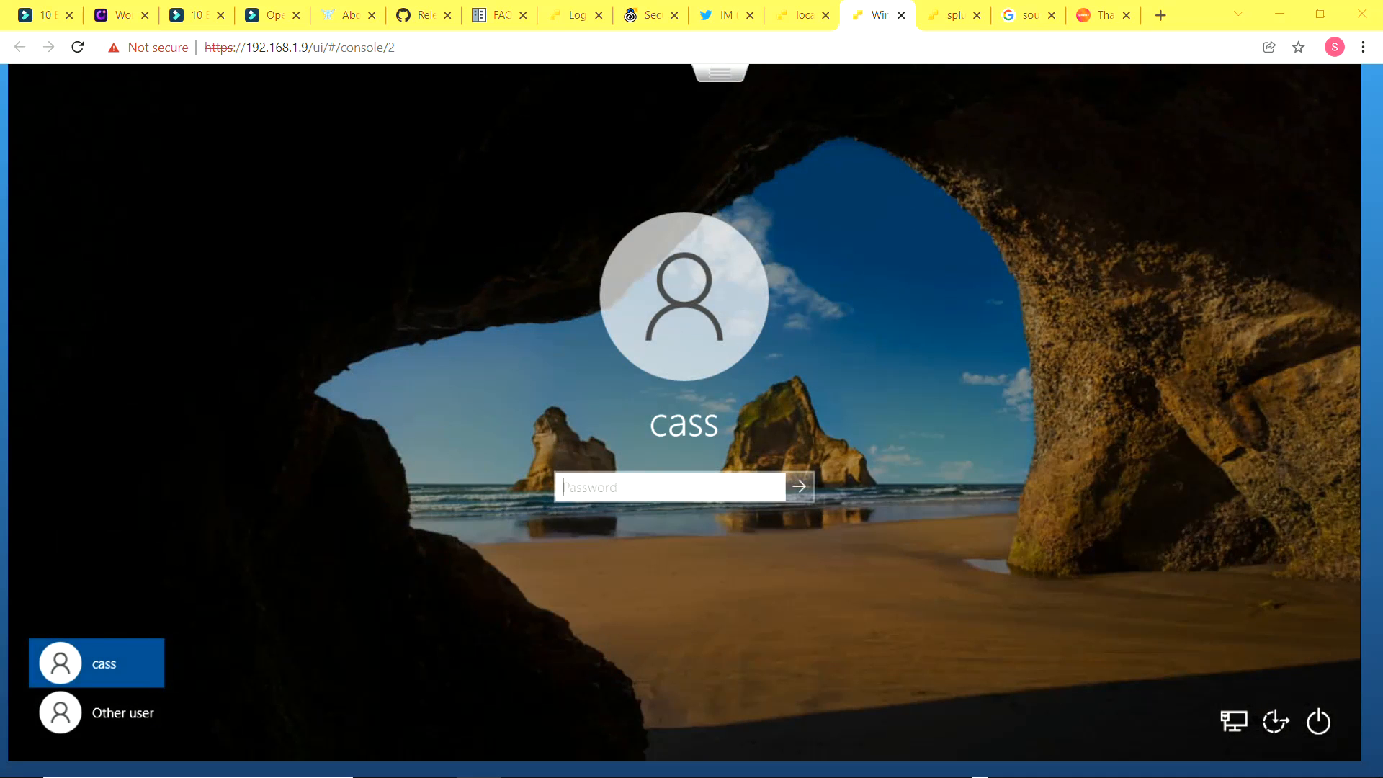
Try to sign in as Other user with the domain user name and its password
left_click(96, 712)
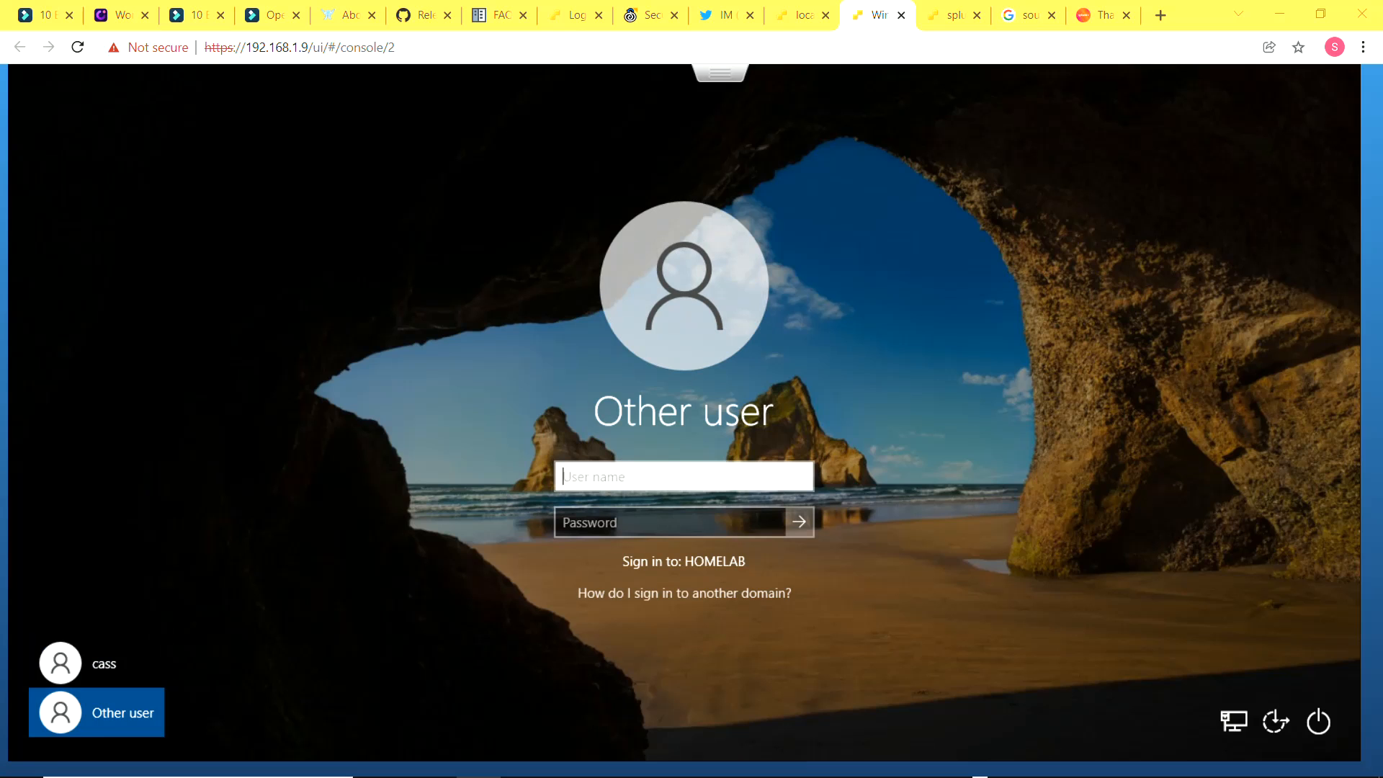
type("seze")
key("Tab")
type("•••••••••••")
key("Return")
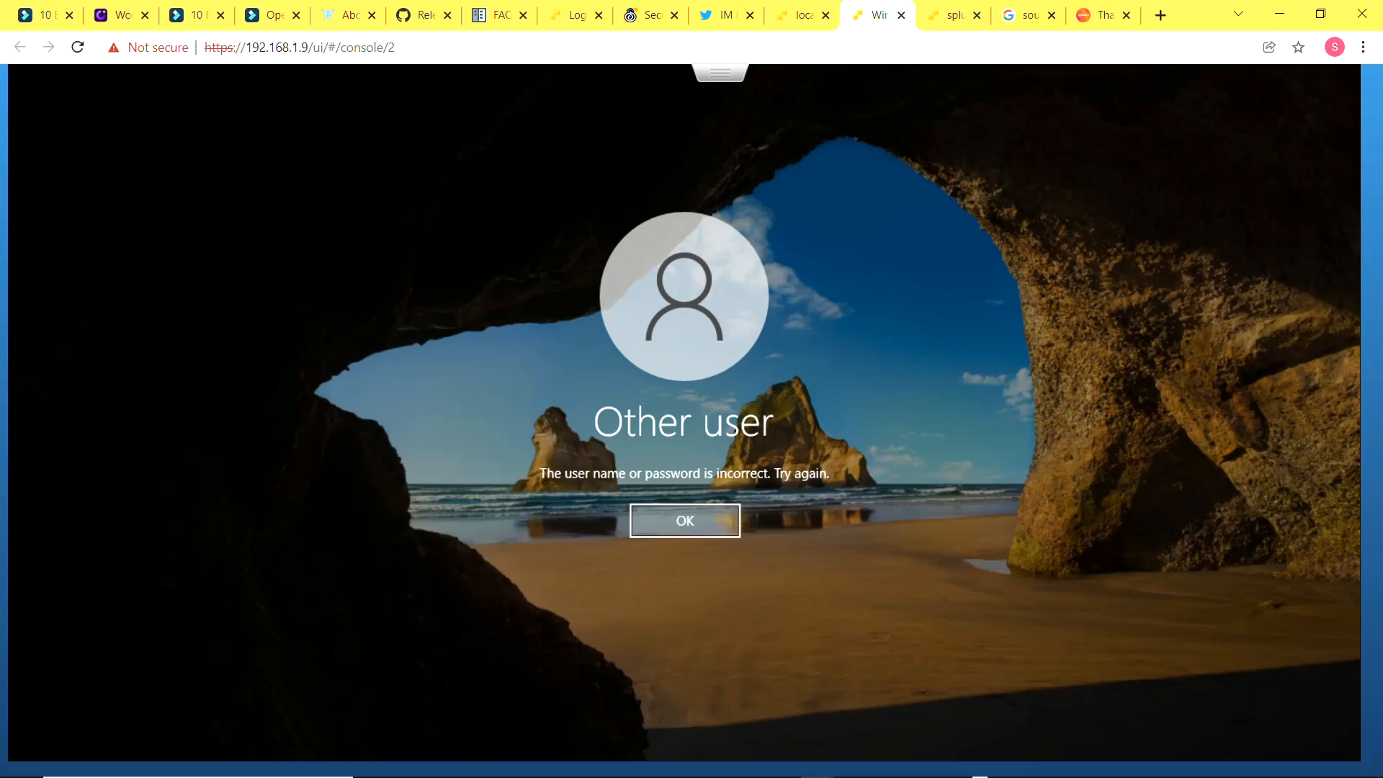
Dismiss the sign-in error and sign in as Other user with the domain user name and its password
key("Return")
type("sze")
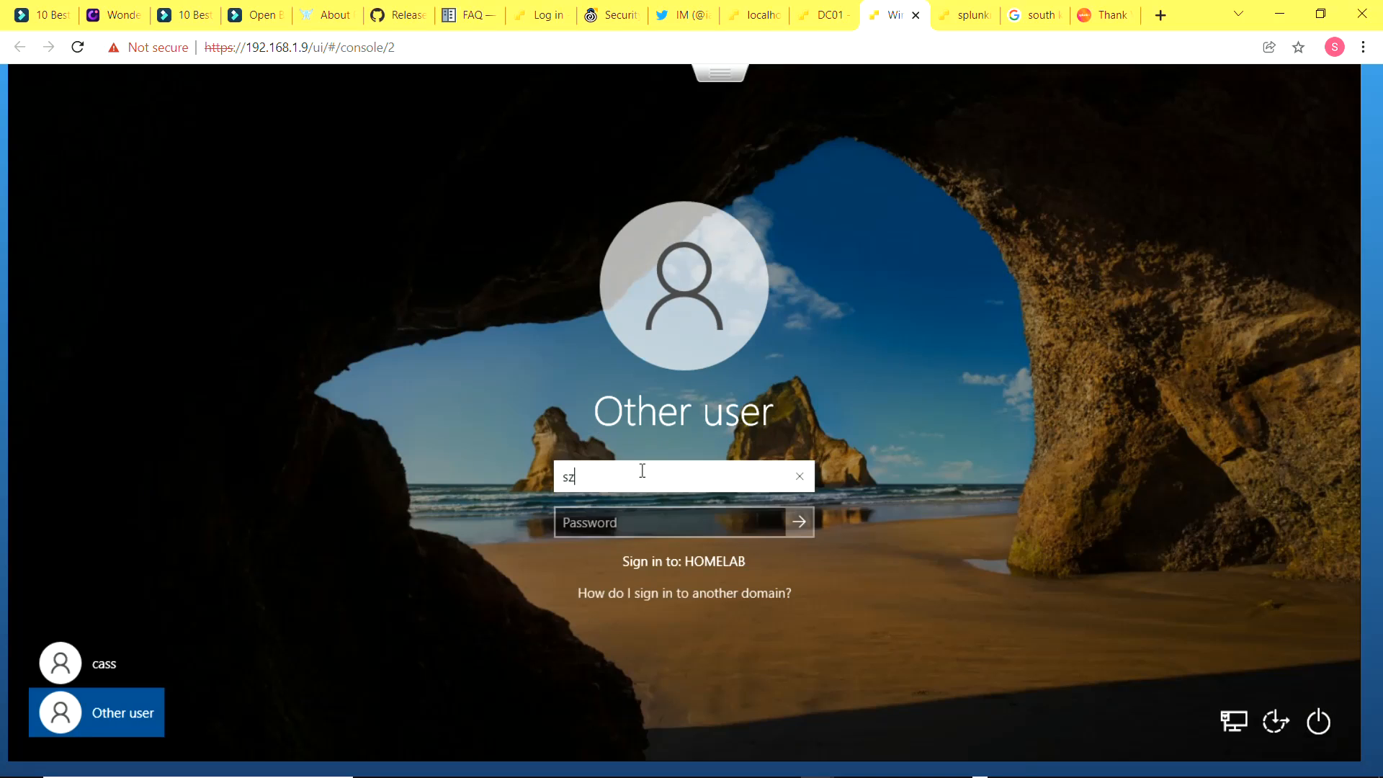
key("BackSpace")
key("BackSpace")
type("ezc")
type("urot")
key("BackSpace")
key("BackSpace")
type("ity")
key("Tab")
type("•")
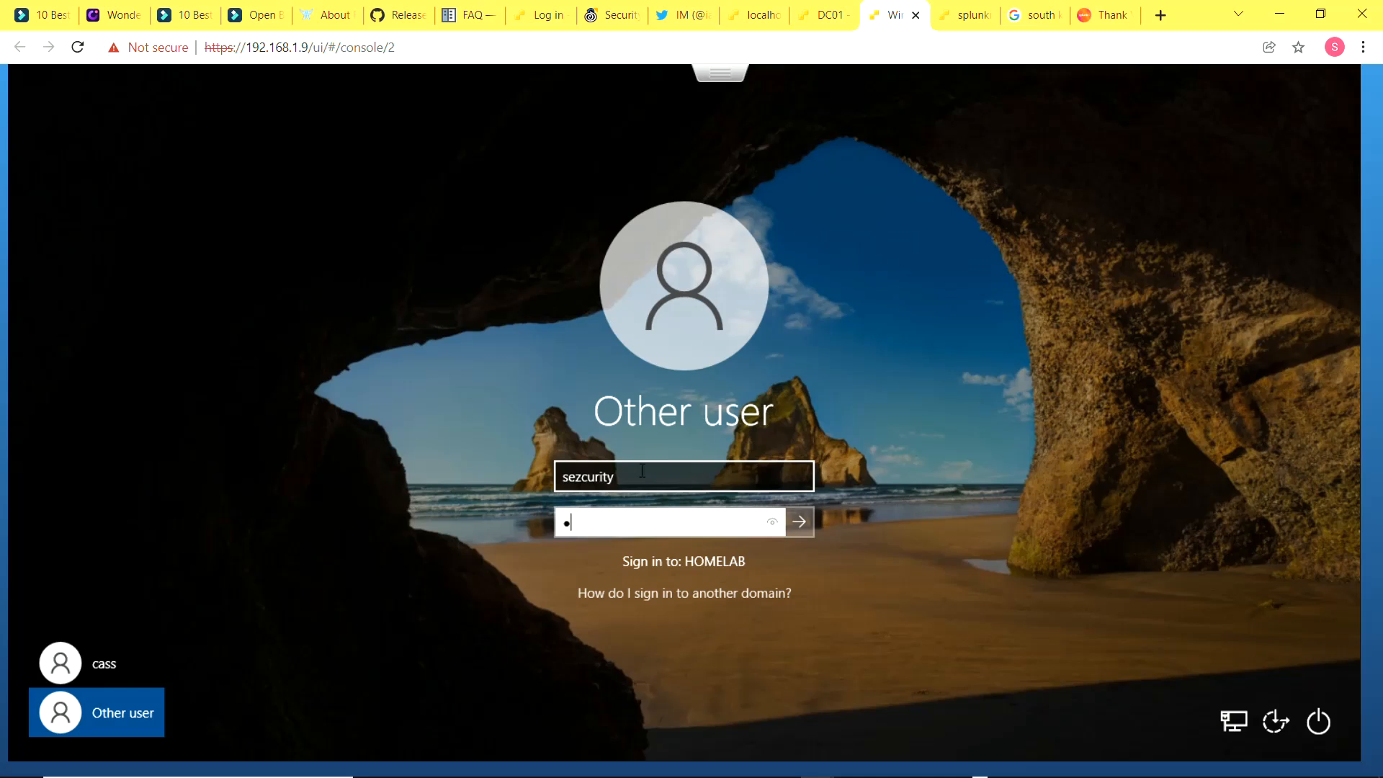
type("••••••••••")
key("Return")
Re-enter the domain user's password and sign in to the desktop
key("Return")
type("•••••••••••")
key("Return")
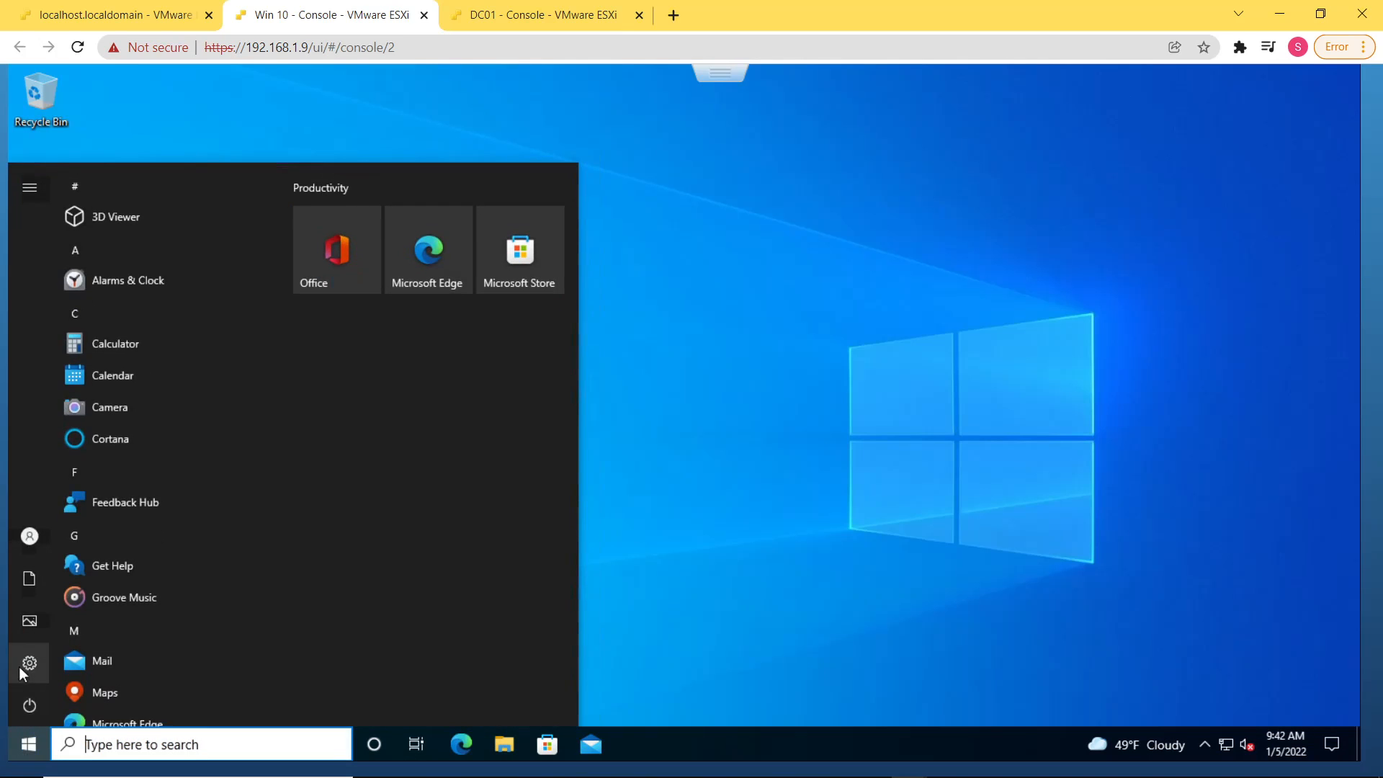
Open Settings and go to the About page under System
left_click(24, 664)
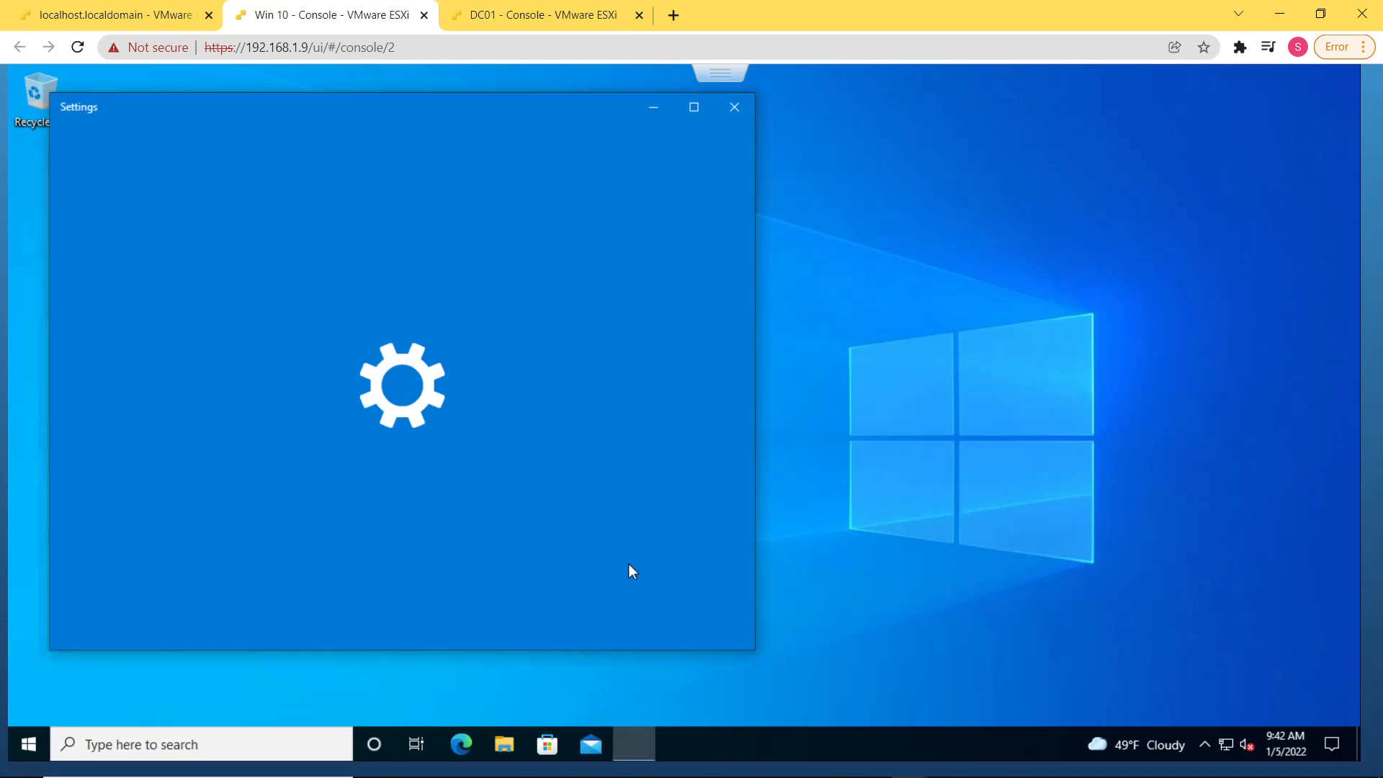
left_click_drag(525, 111, 750, 111)
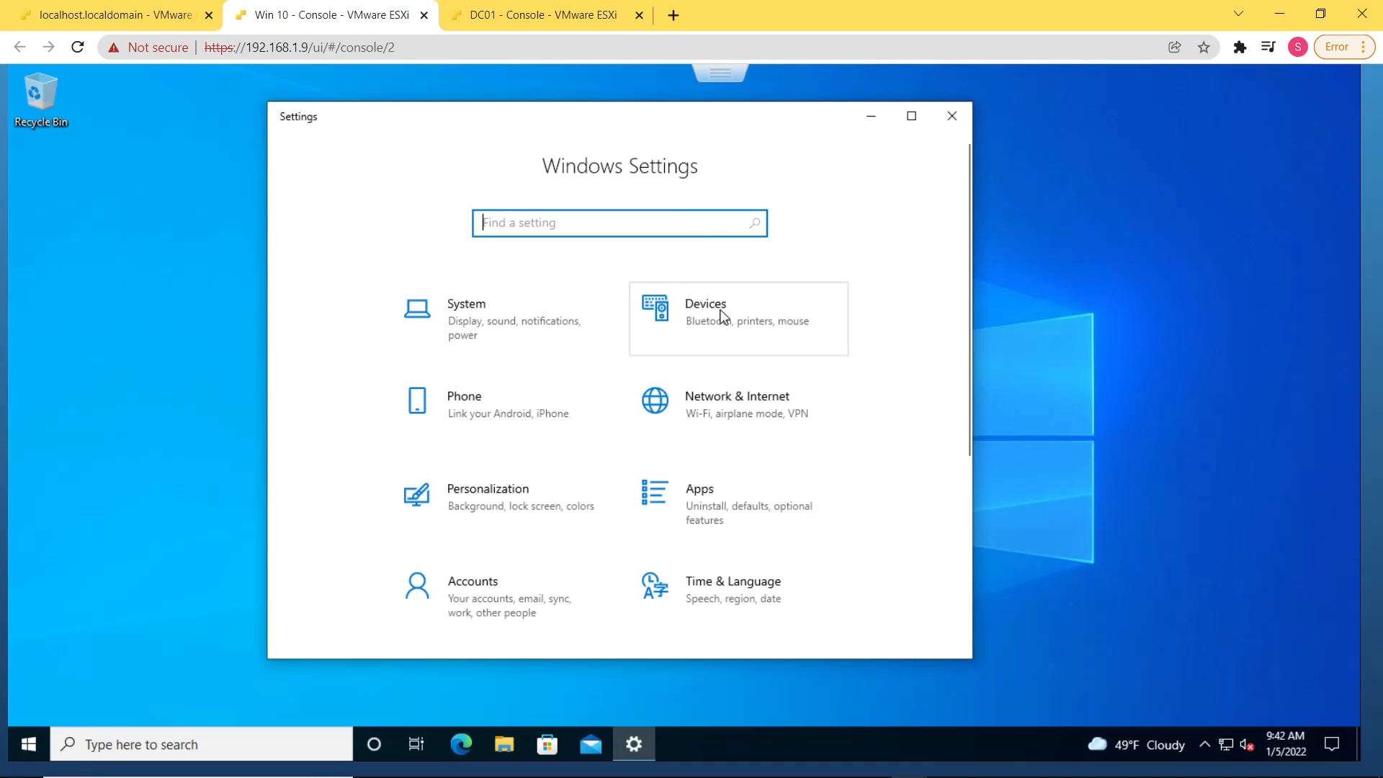
left_click(568, 324)
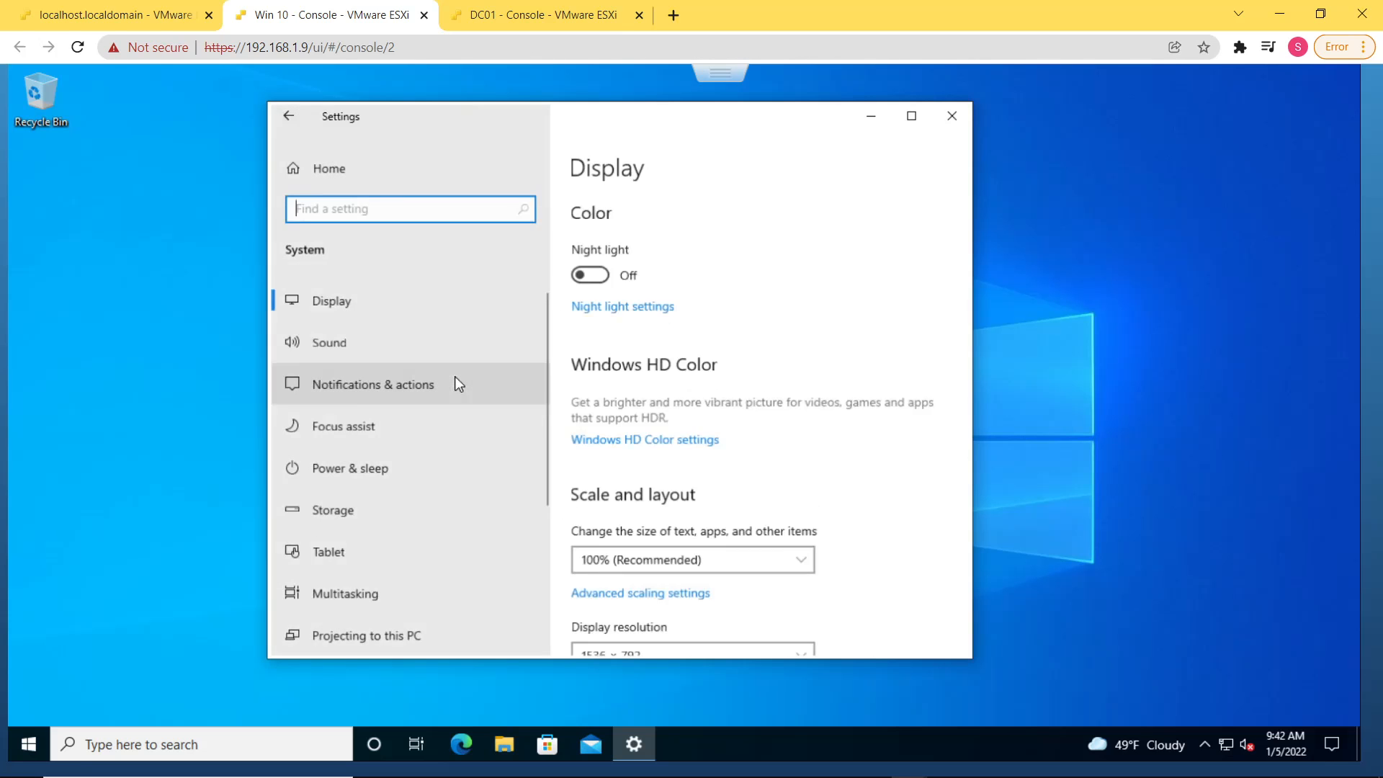
scroll(435, 497, "down", 5)
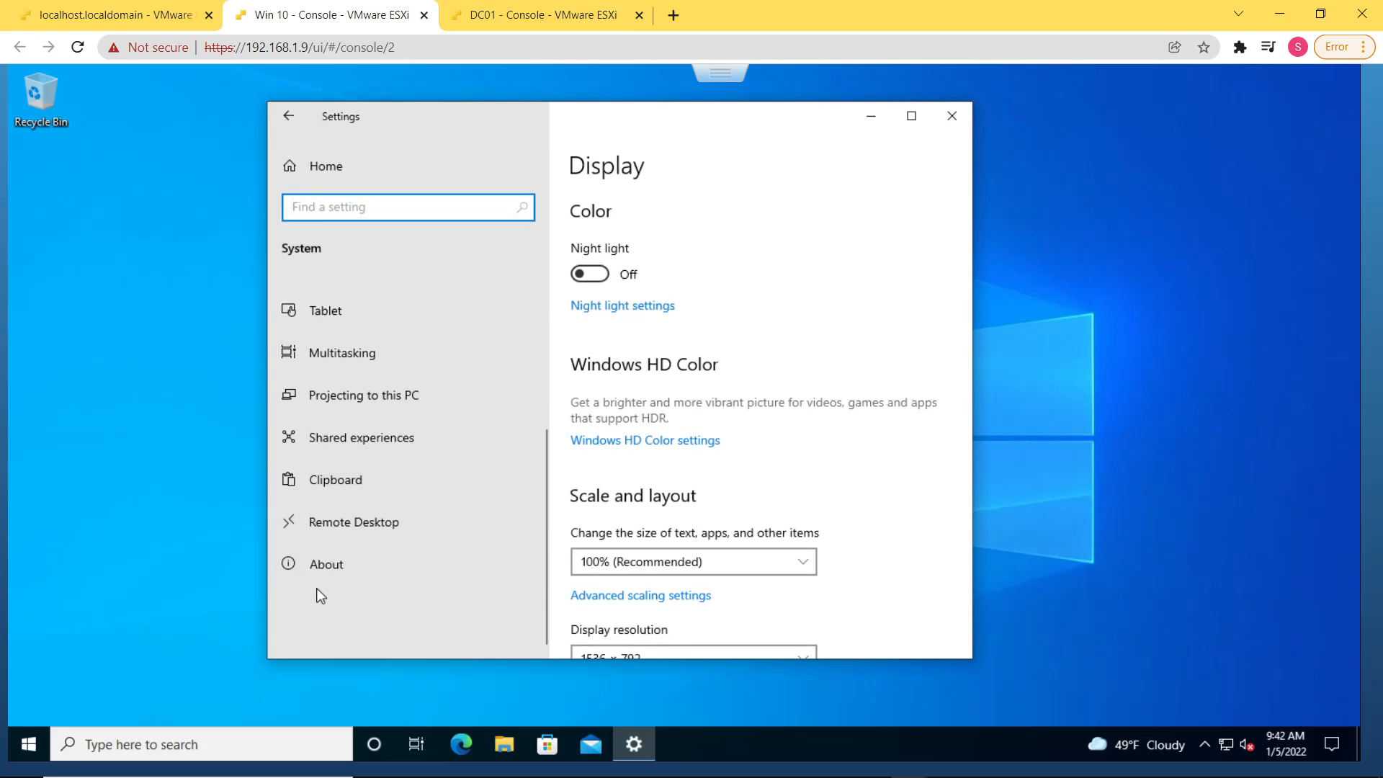
left_click(326, 568)
left_click(327, 568)
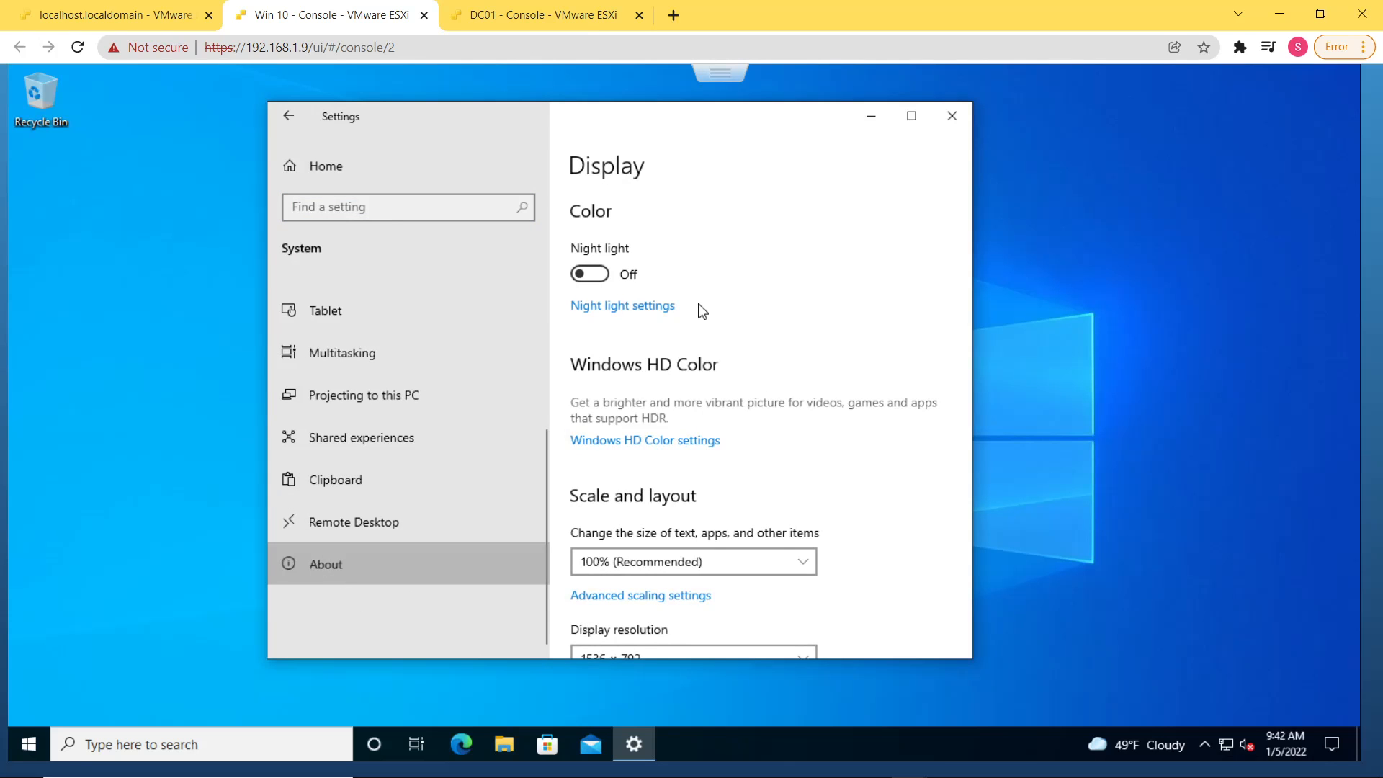
Review the device name, full device name and Windows specifications on the About page
scroll(703, 346, "down", 6)
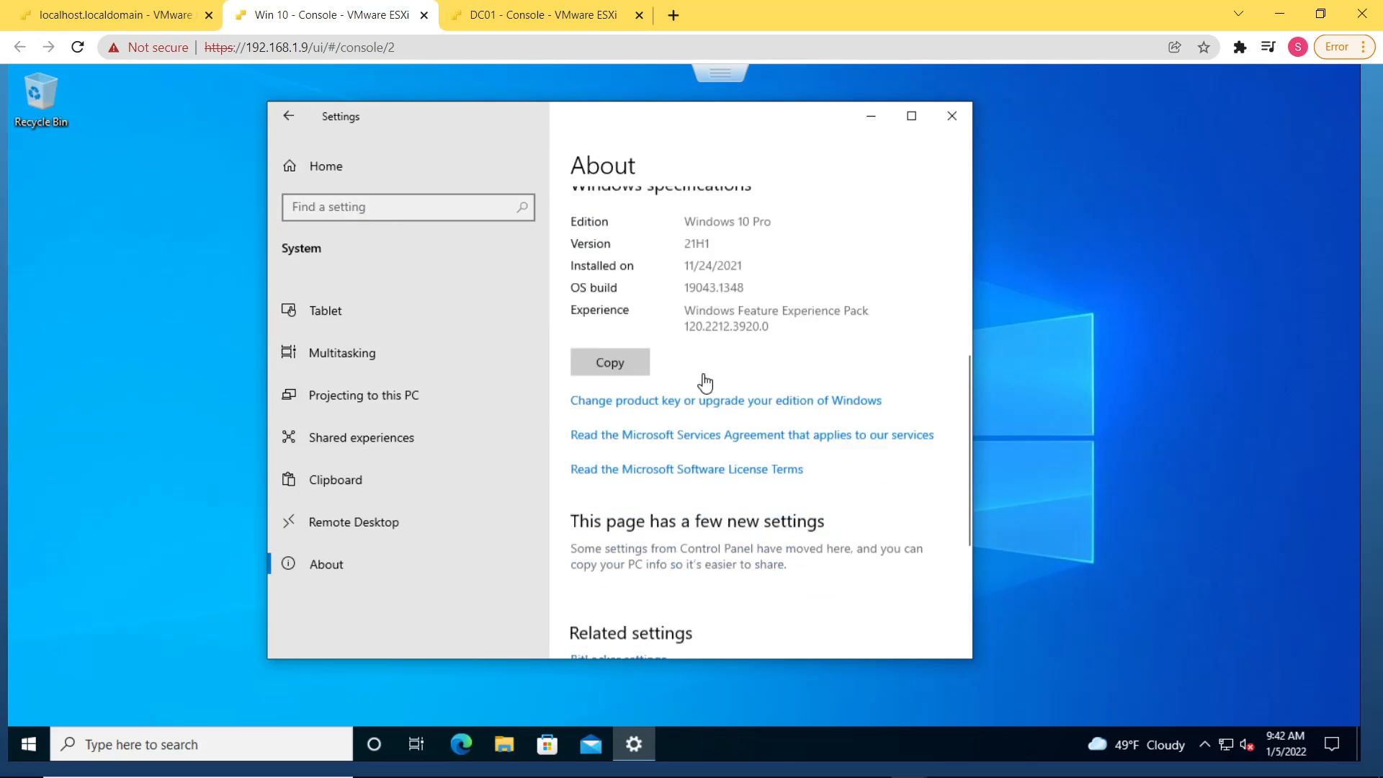
scroll(706, 380, "up", 6)
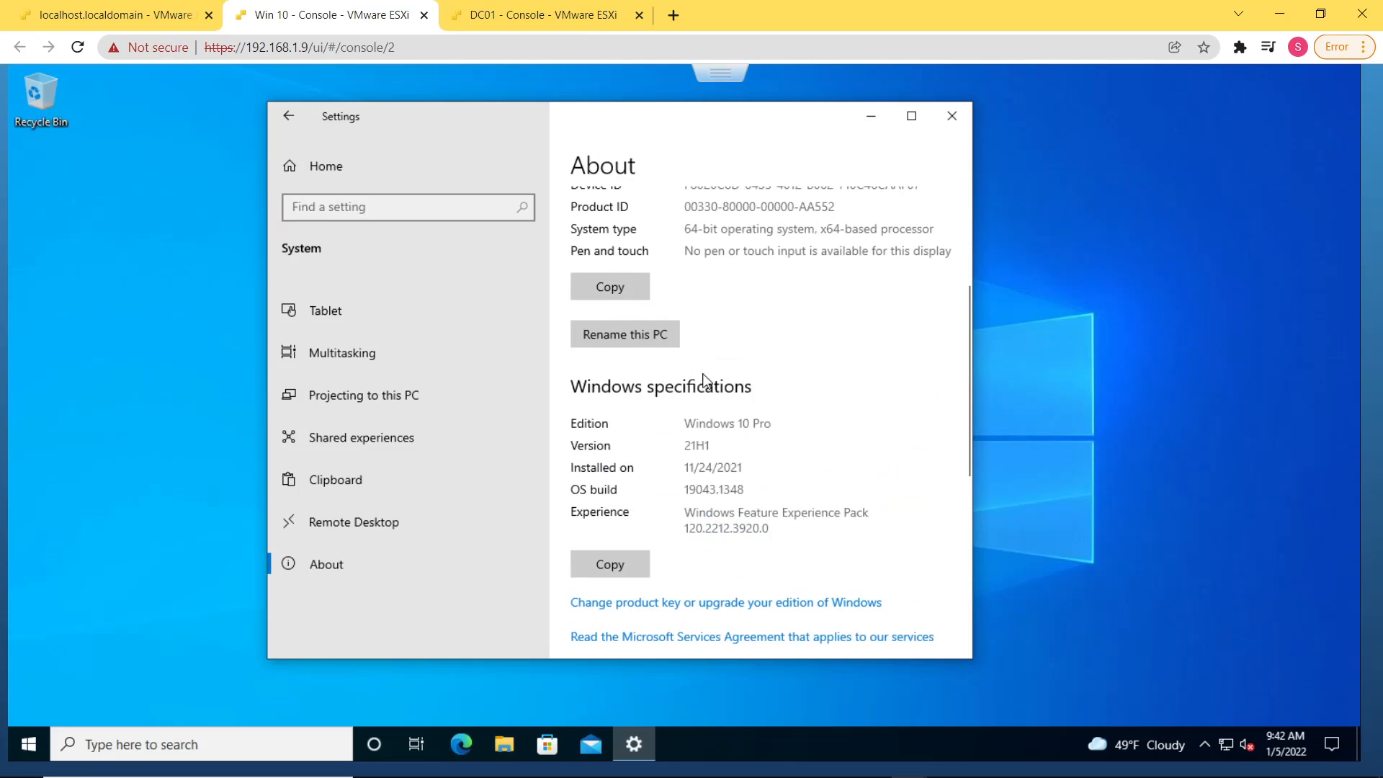
scroll(705, 373, "down", 1)
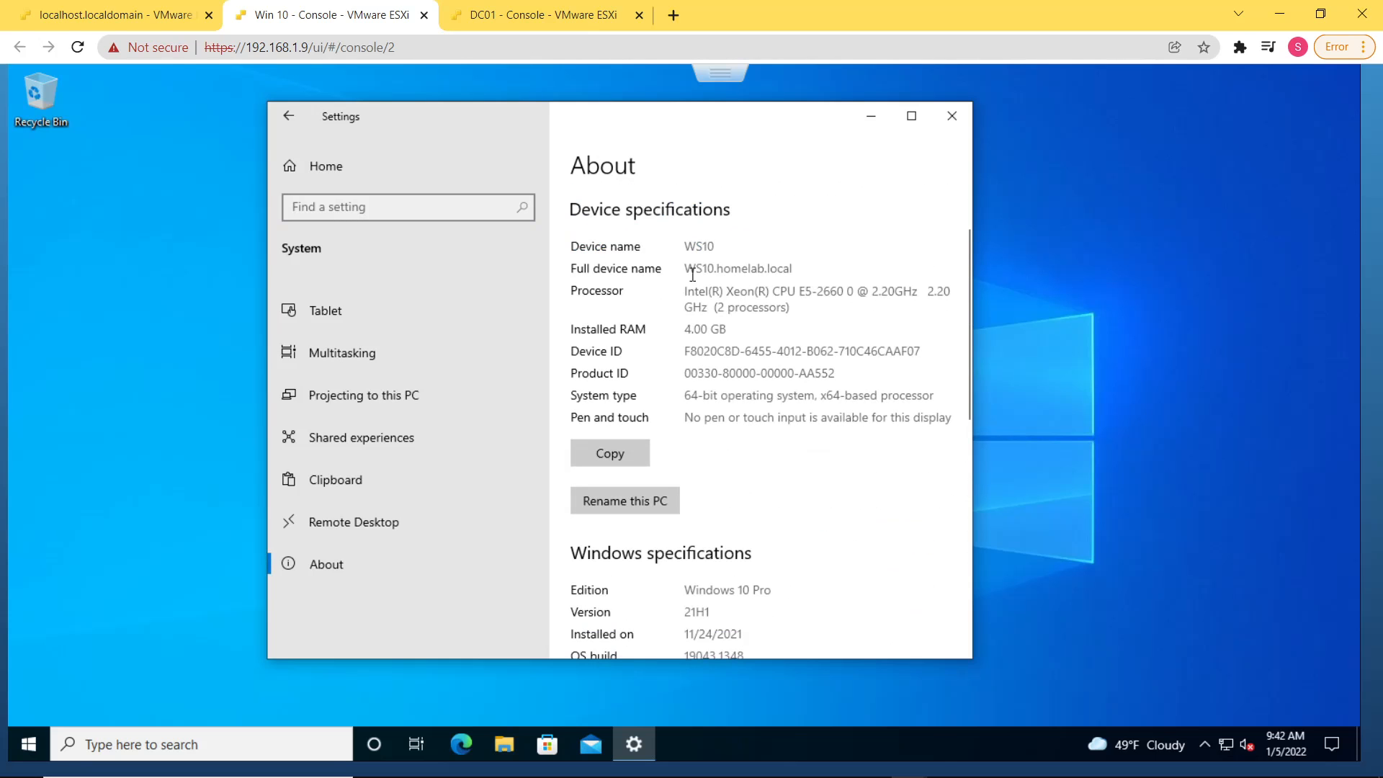
left_click_drag(695, 271, 791, 275)
scroll(768, 315, "down", 7)
scroll(768, 315, "up", 4)
scroll(768, 316, "down", 4)
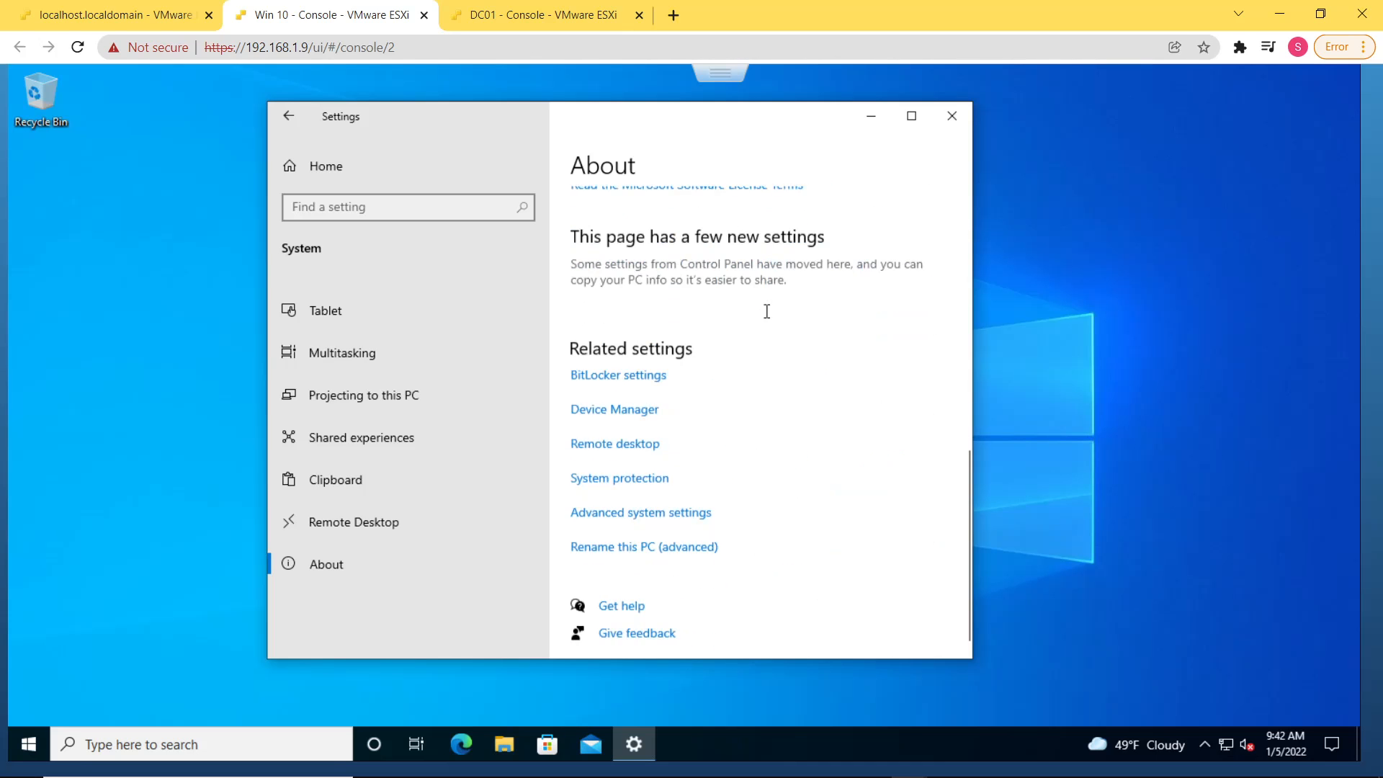
Open the advanced rename settings and authorise the elevation prompt as Administrator with the account password
left_click(681, 546)
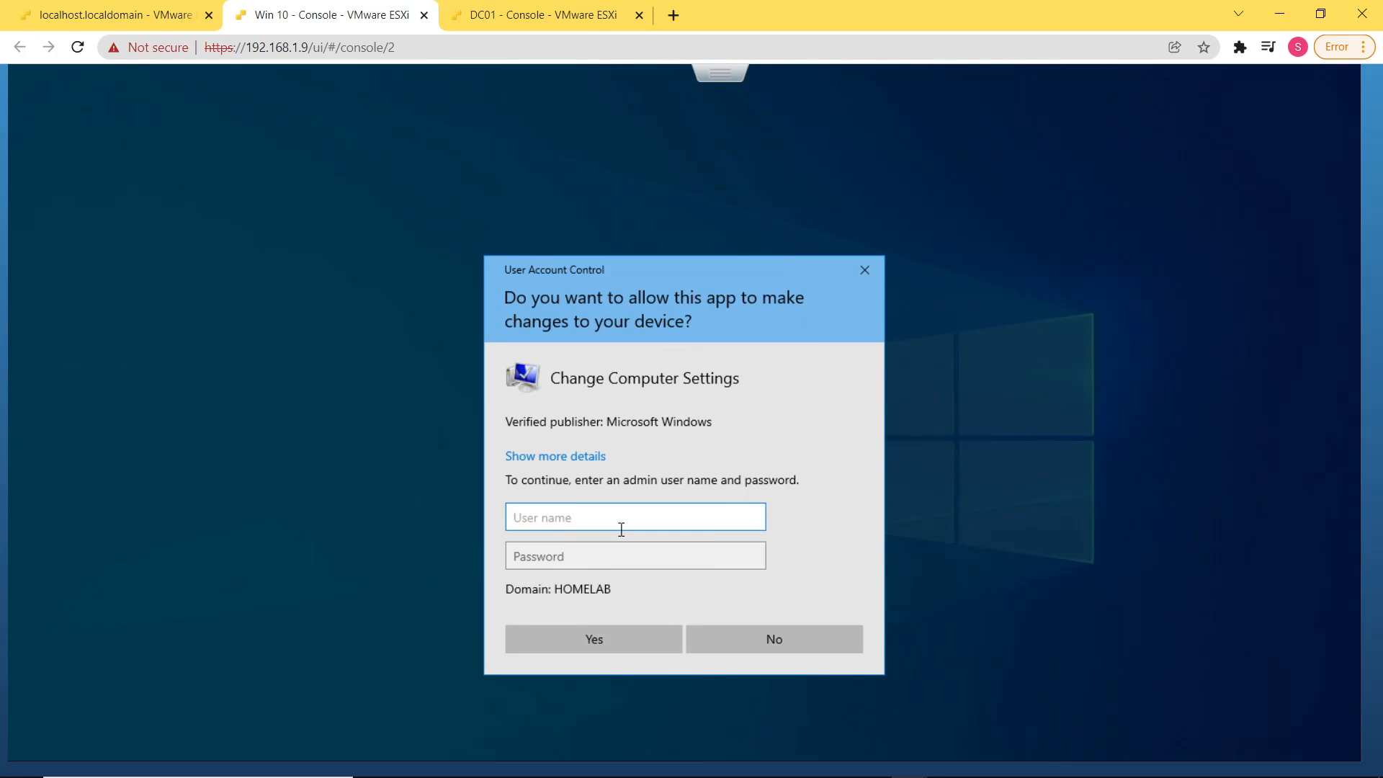
type("Administrator")
key("Tab")
type("••••••")
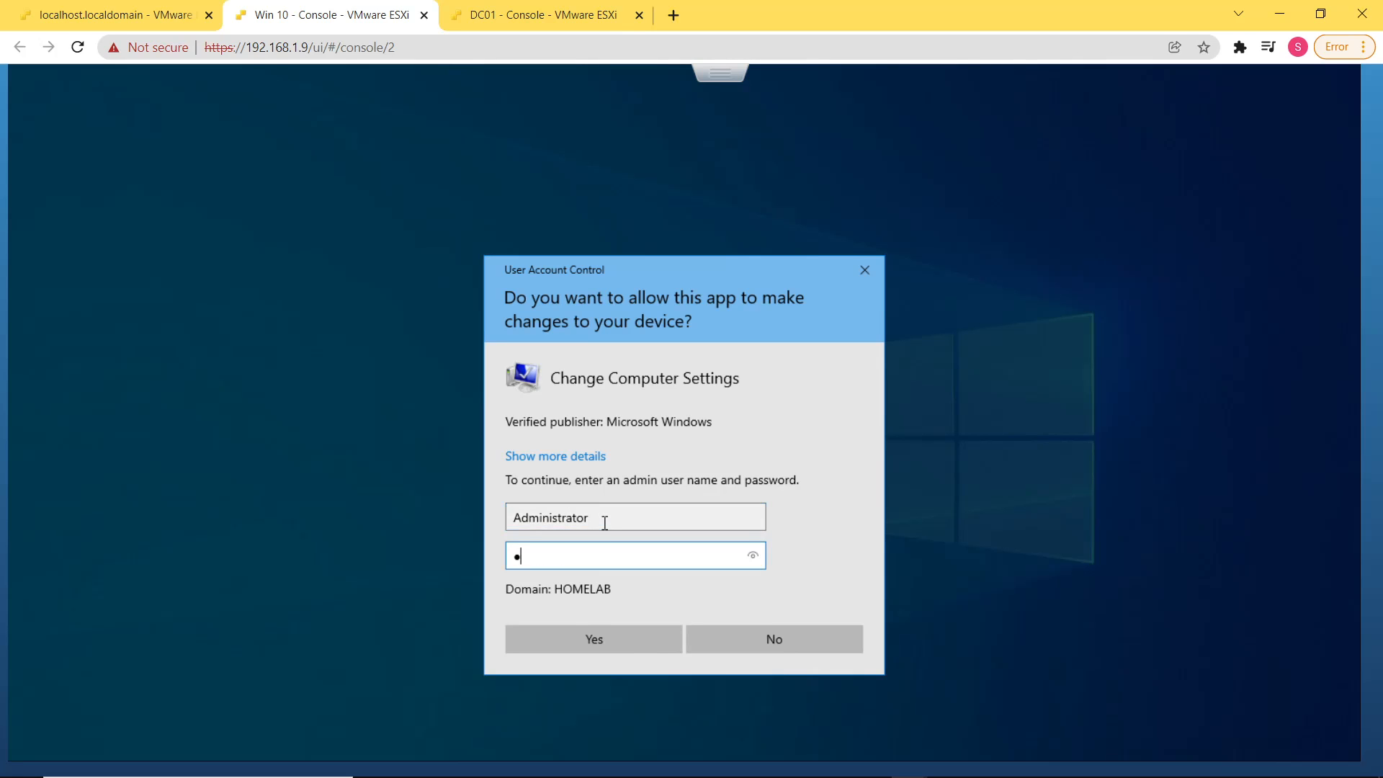
type("••")
key("Return")
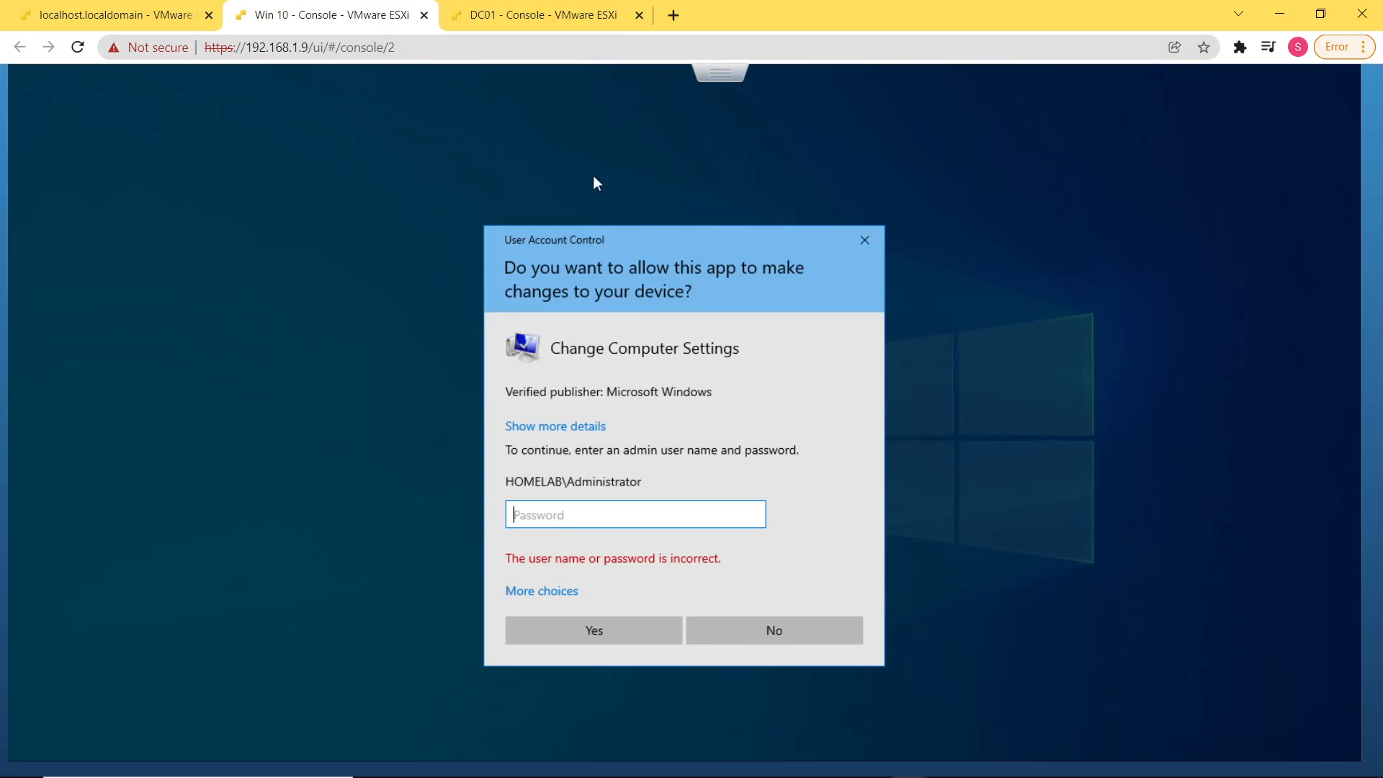
type("••••••")
key("Return")
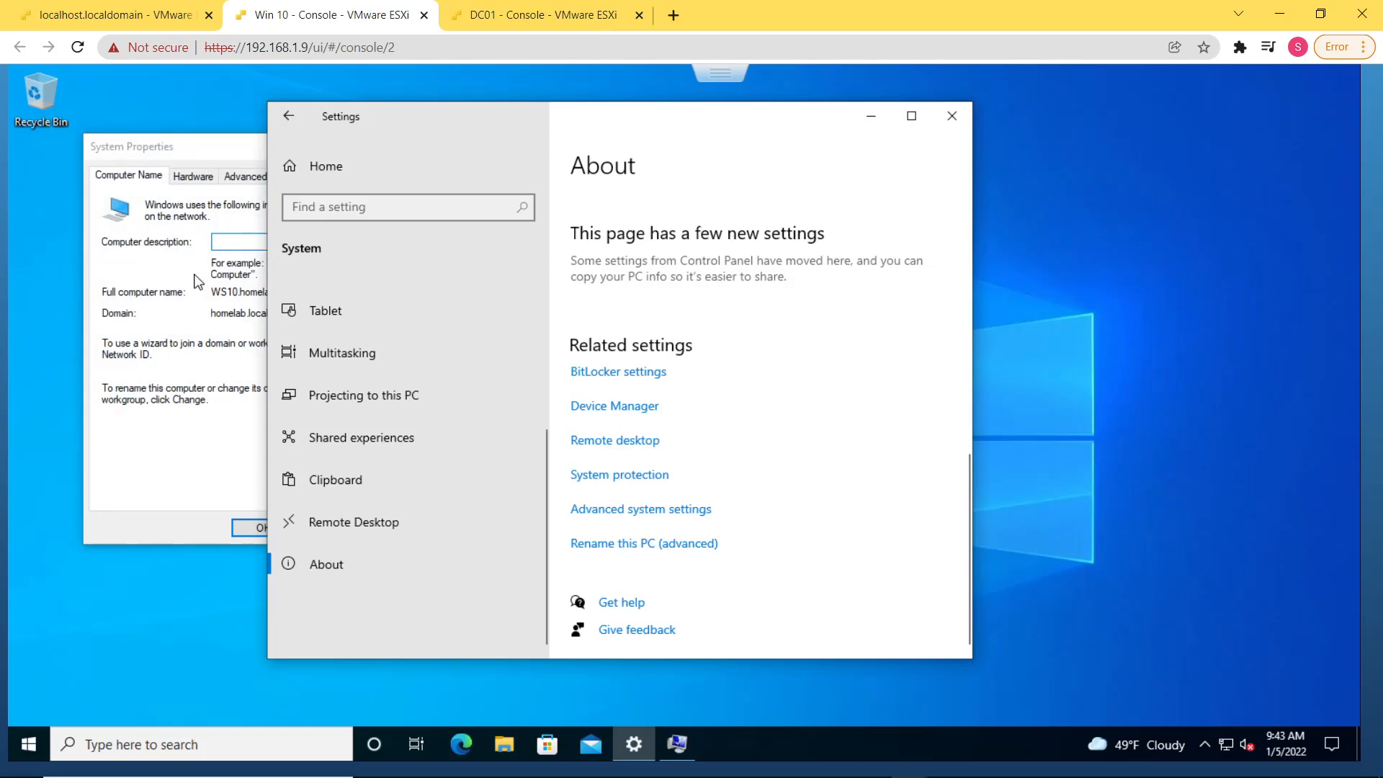
Examine the full computer name and domain in System Properties, then cancel it and close Settings
left_click(180, 296)
left_click_drag(369, 158, 717, 160)
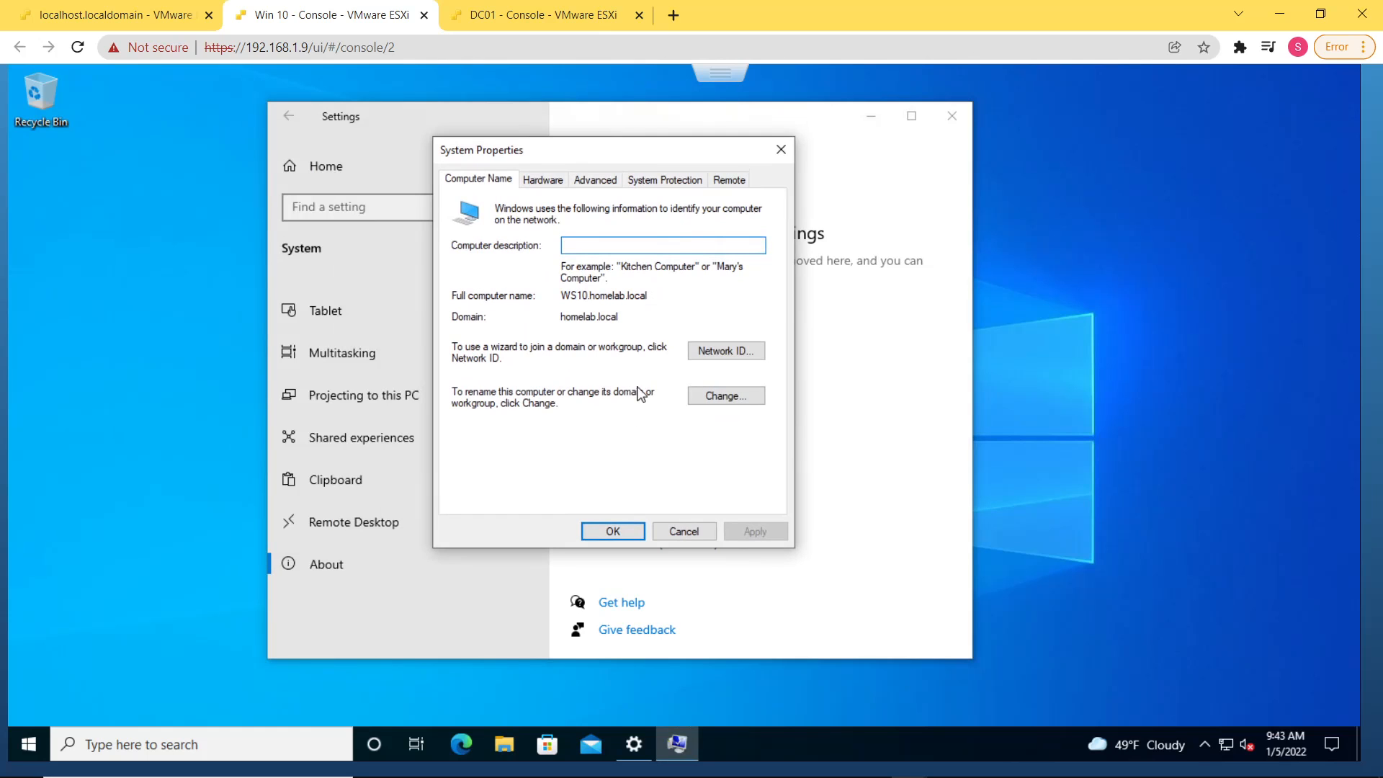
mouse_move(571, 294)
left_mouse_down()
mouse_move(658, 289)
mouse_move(547, 284)
left_mouse_up()
left_click(618, 317)
left_click_drag(618, 317, 546, 316)
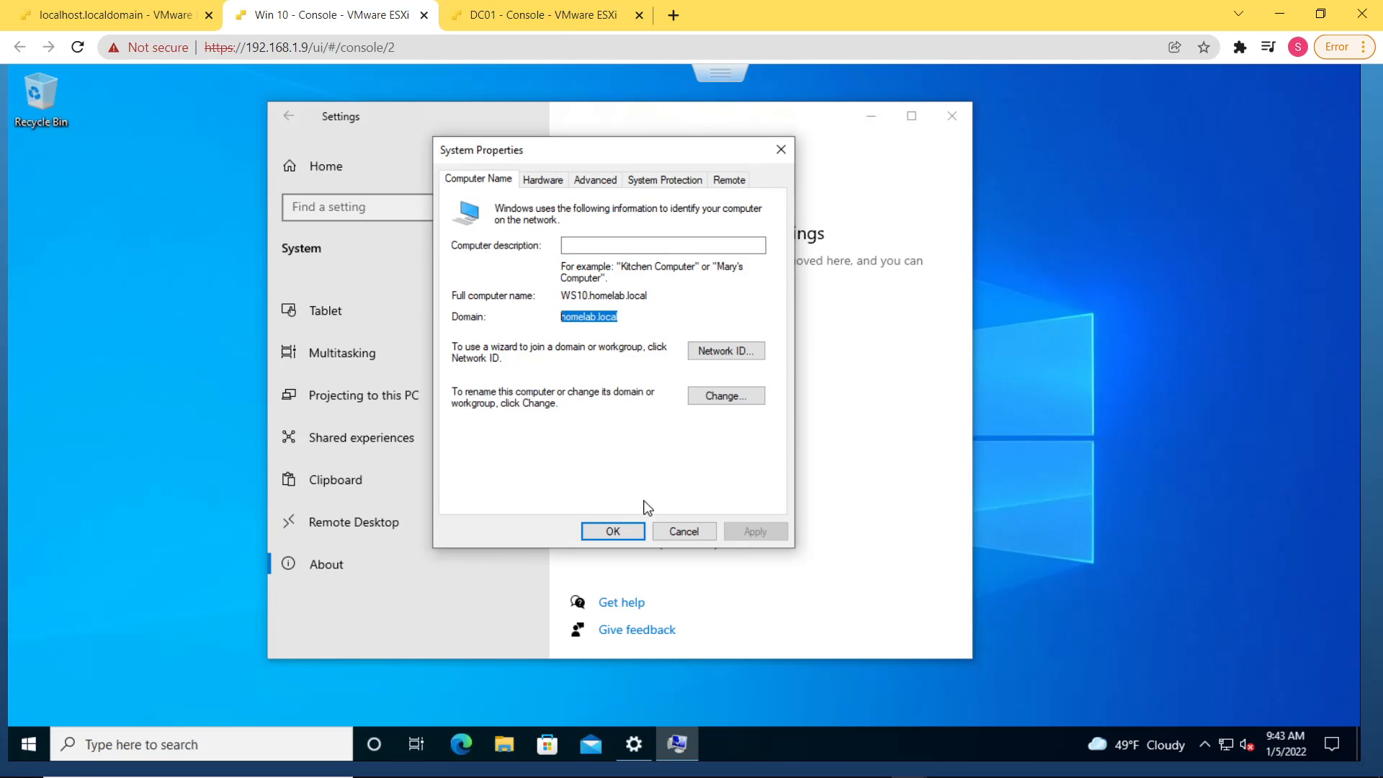
left_click(671, 532)
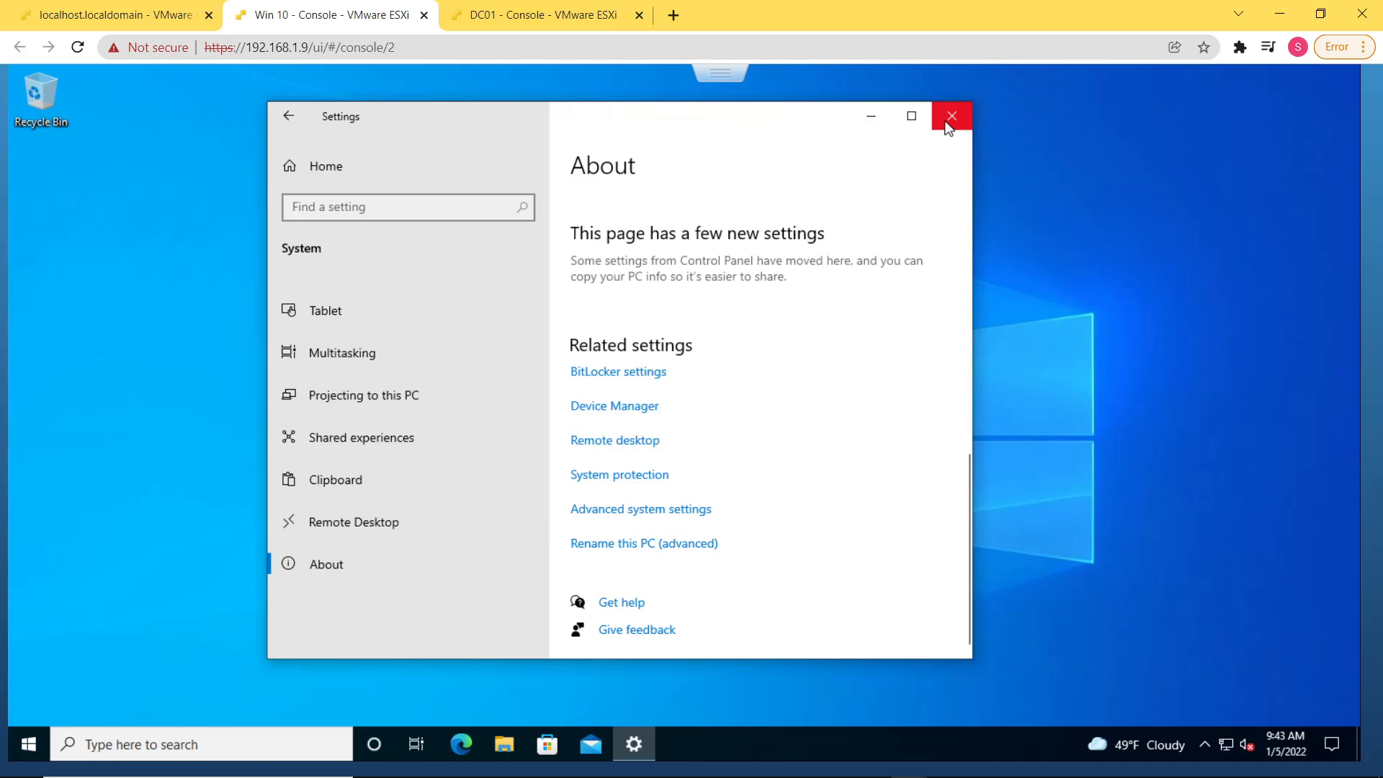
left_click(948, 124)
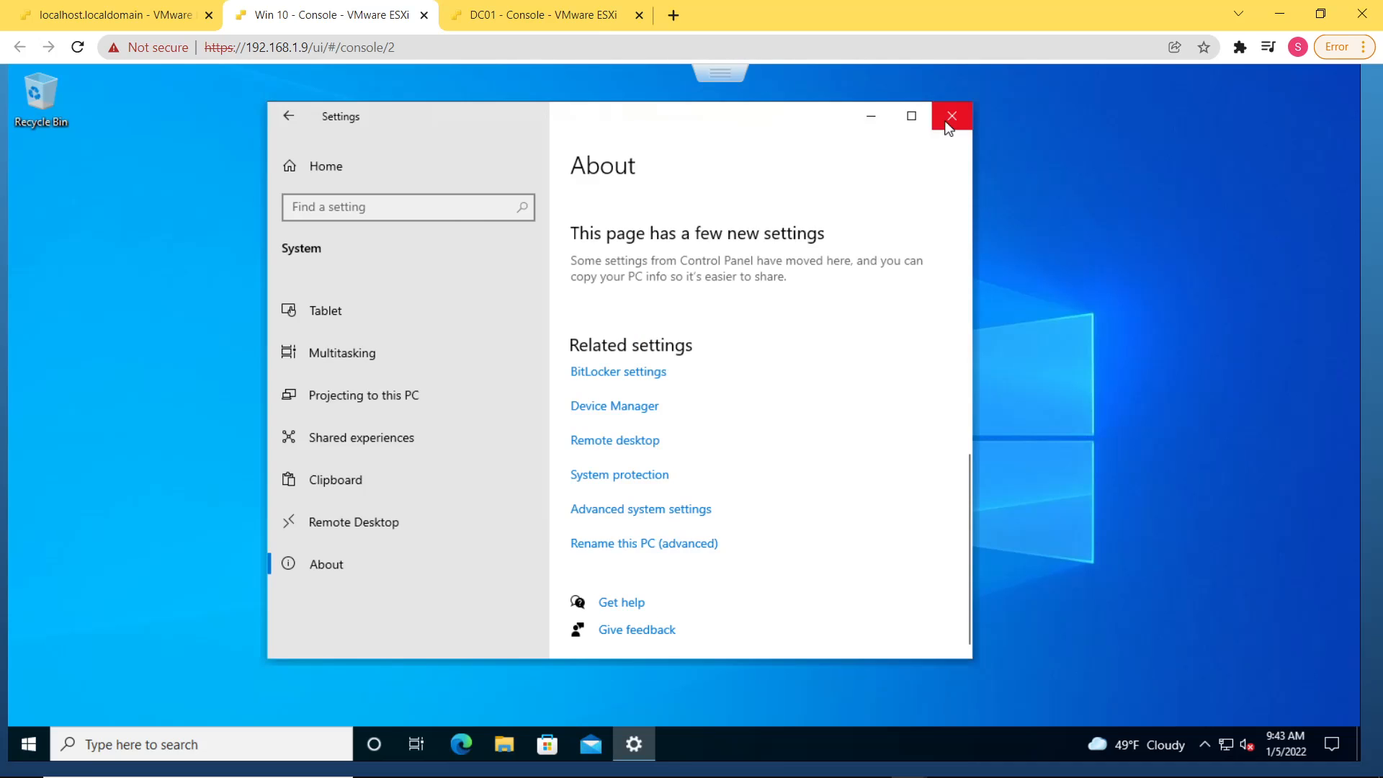